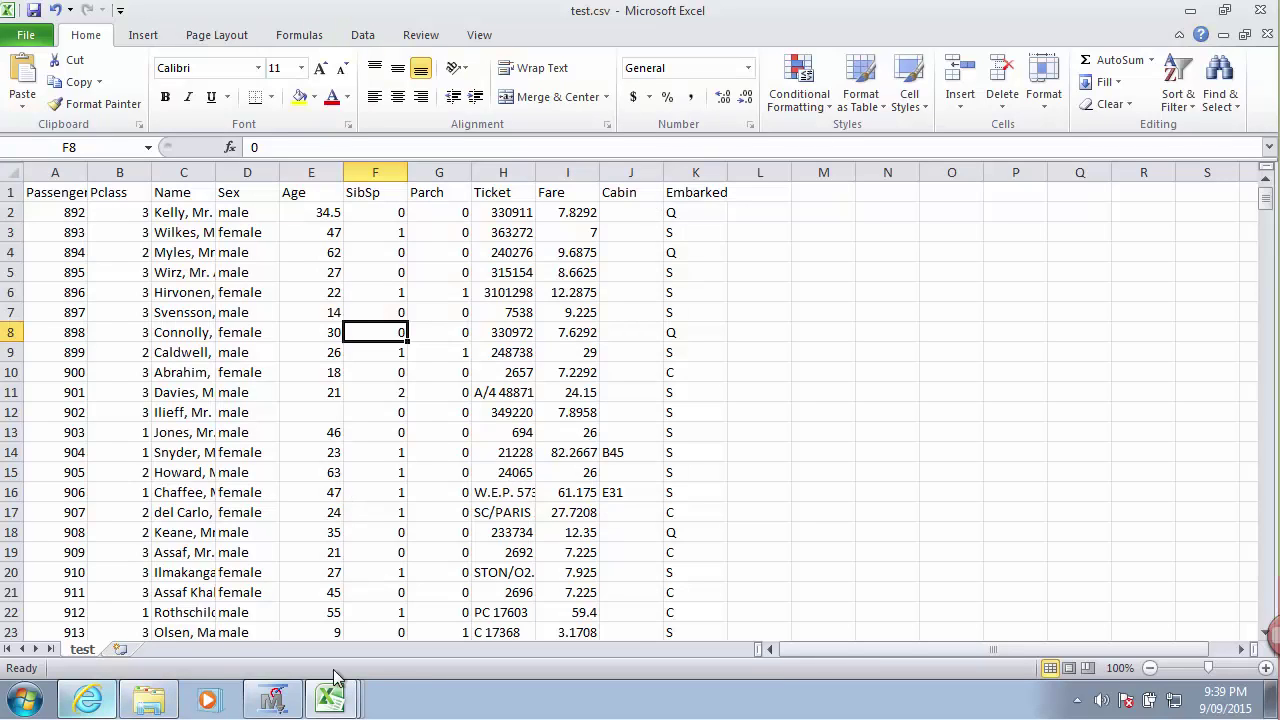
# - Minimise the test.csv workbook and other windows with the taskbar's Show the desktop
pyautogui.rightClick(410, 697)
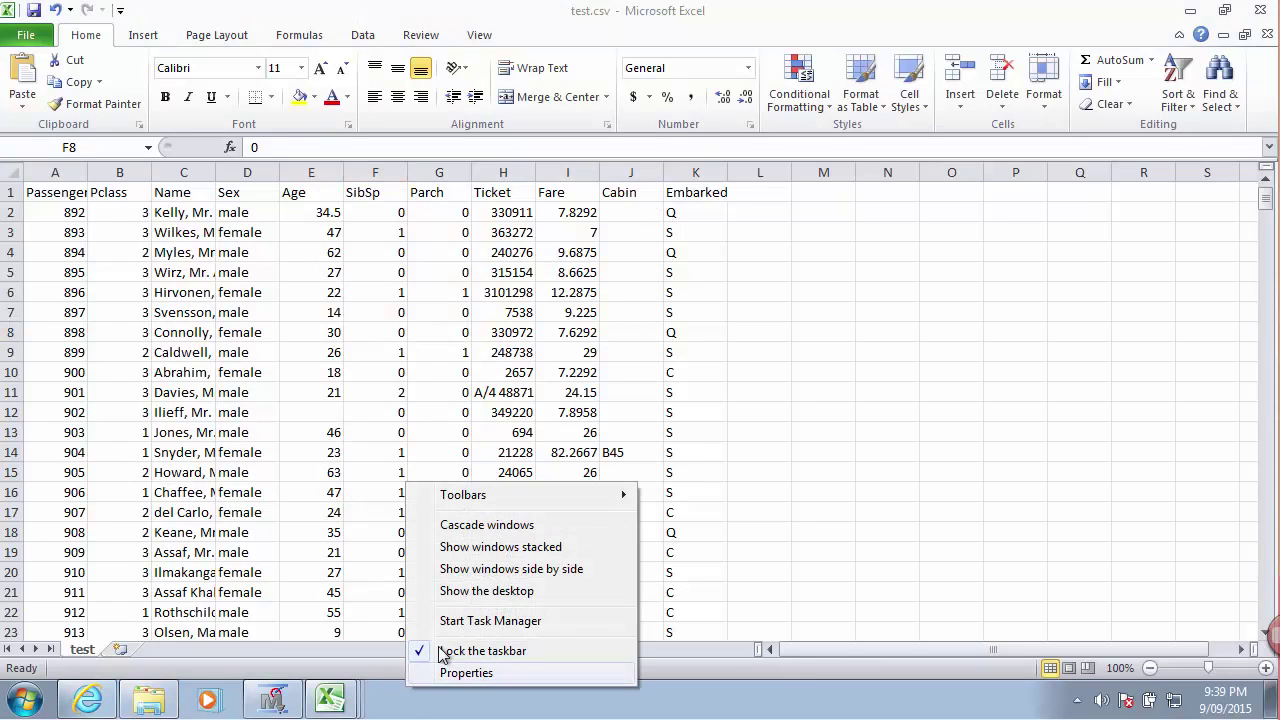
pyautogui.click(497, 591)
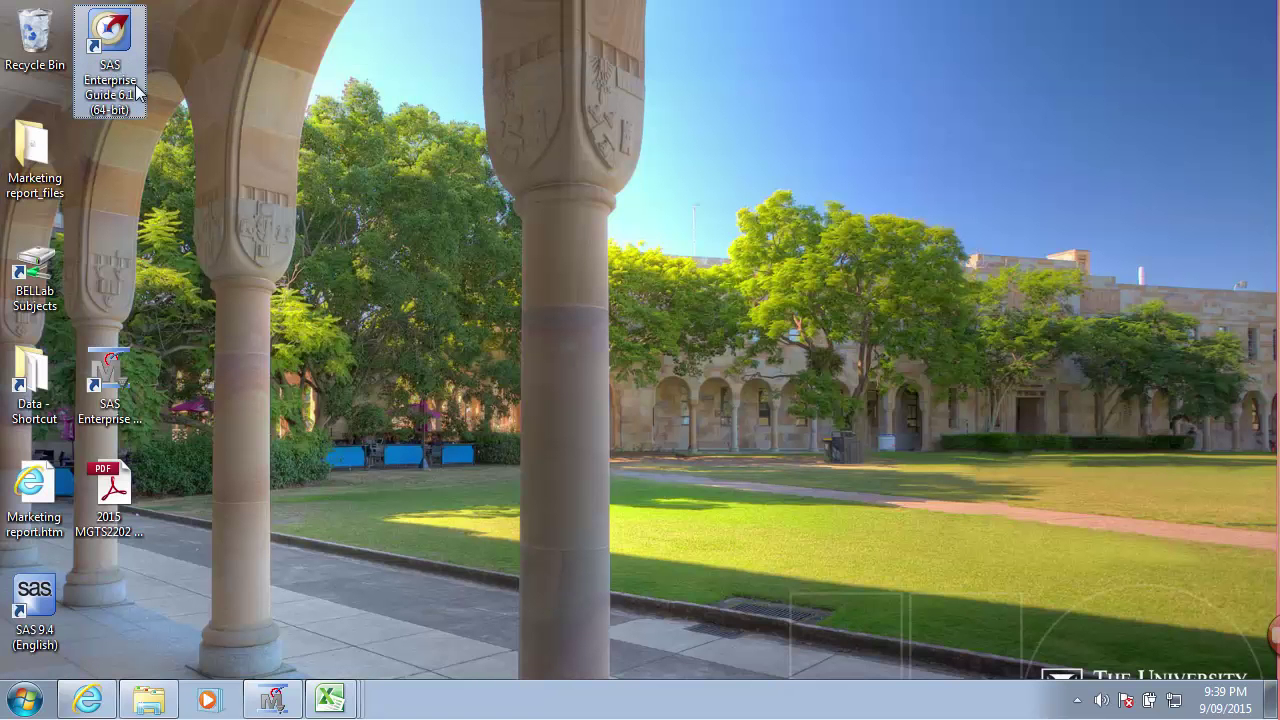
# - Launch SAS Enterprise Guide from its desktop icon and start a New Project
pyautogui.click(121, 46)
pyautogui.doubleClick(117, 38)
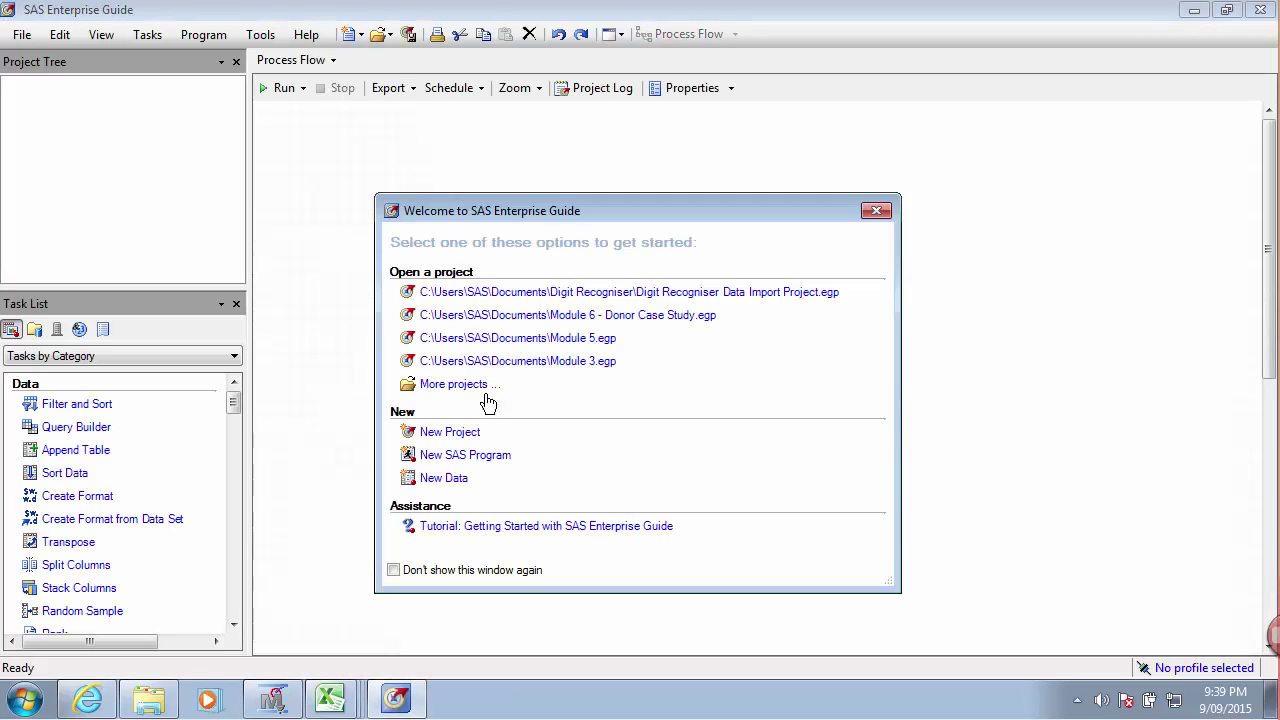
pyautogui.click(465, 434)
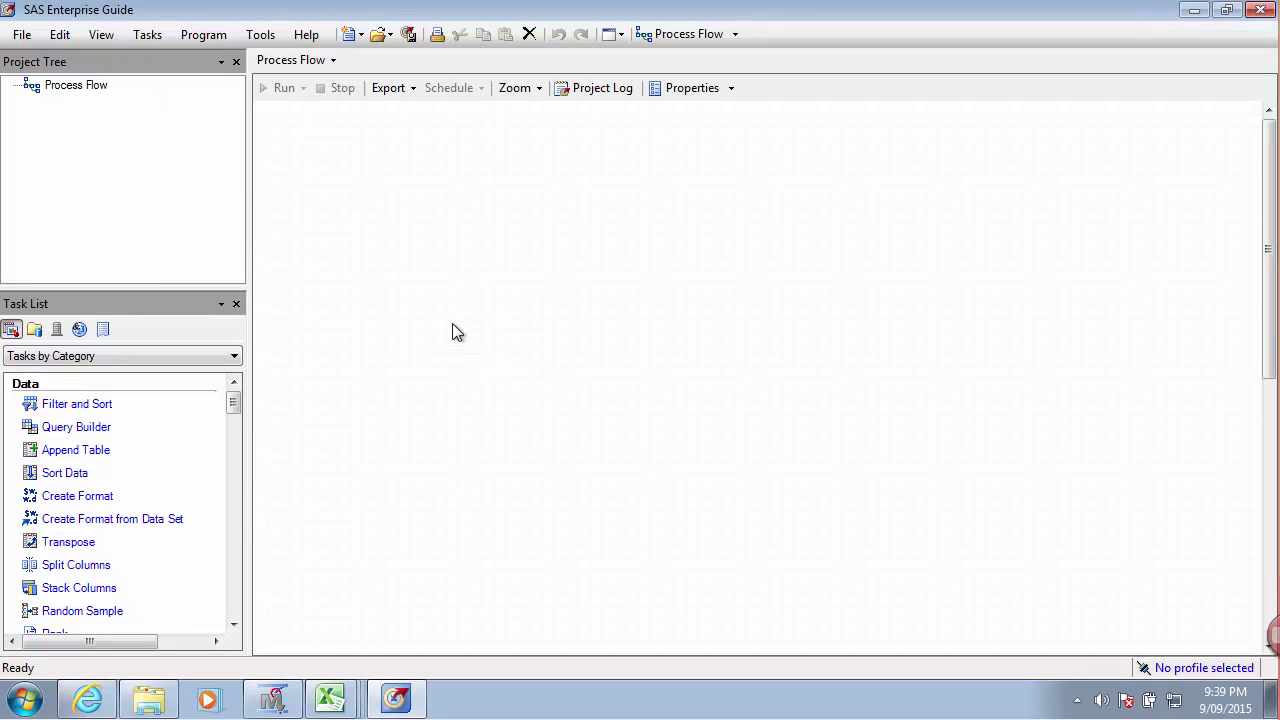
# - Try importing train.csv from Documents\Titanic\Data, then dismiss the file-locked error
pyautogui.click(17, 36)
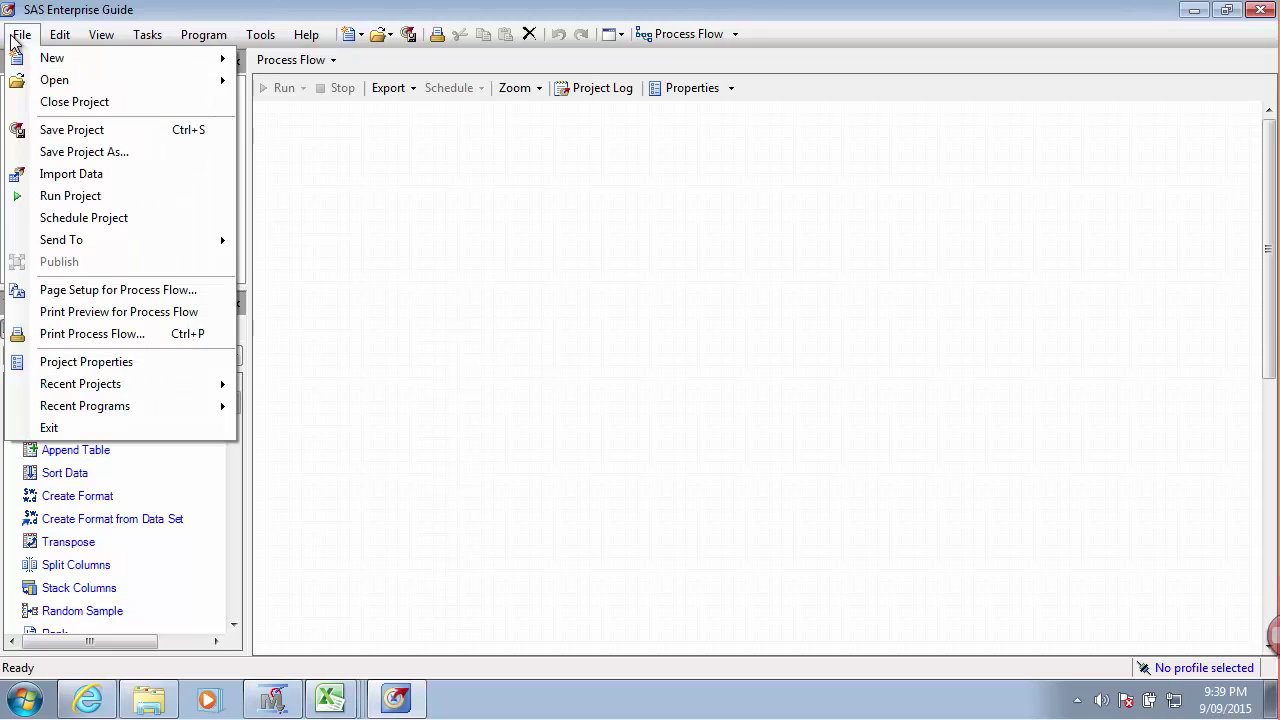
pyautogui.click(65, 174)
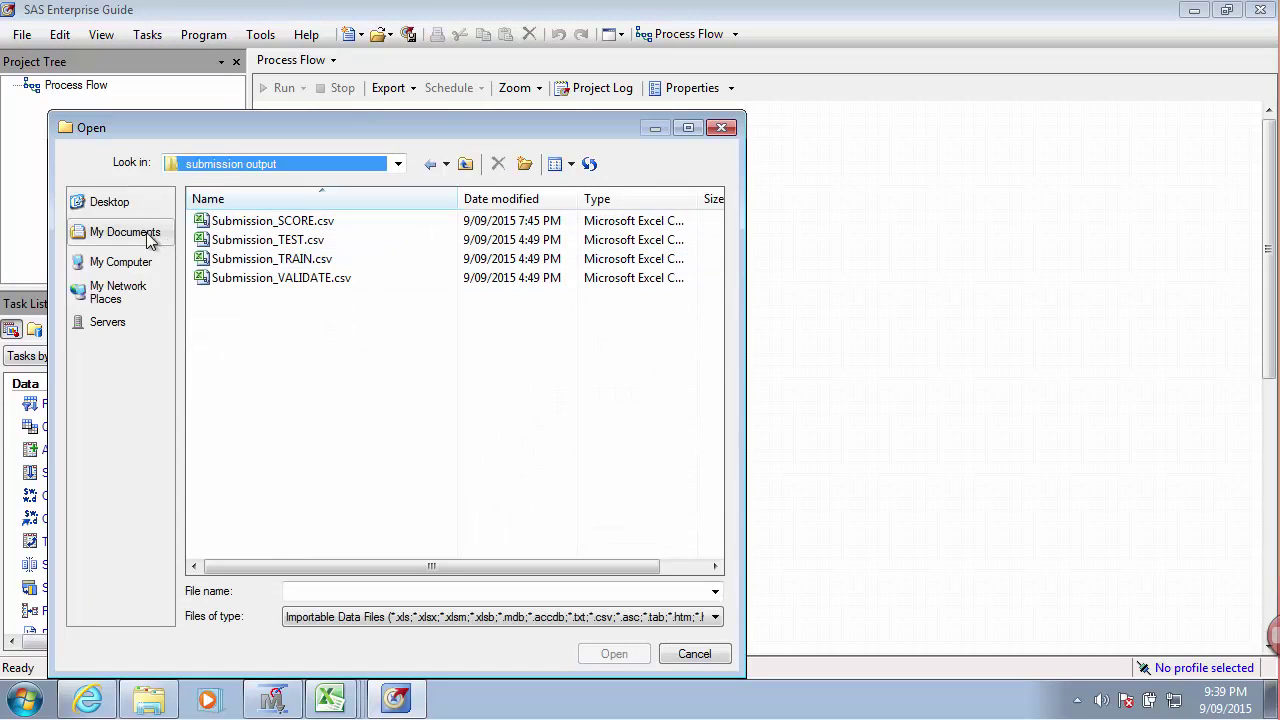
pyautogui.click(143, 232)
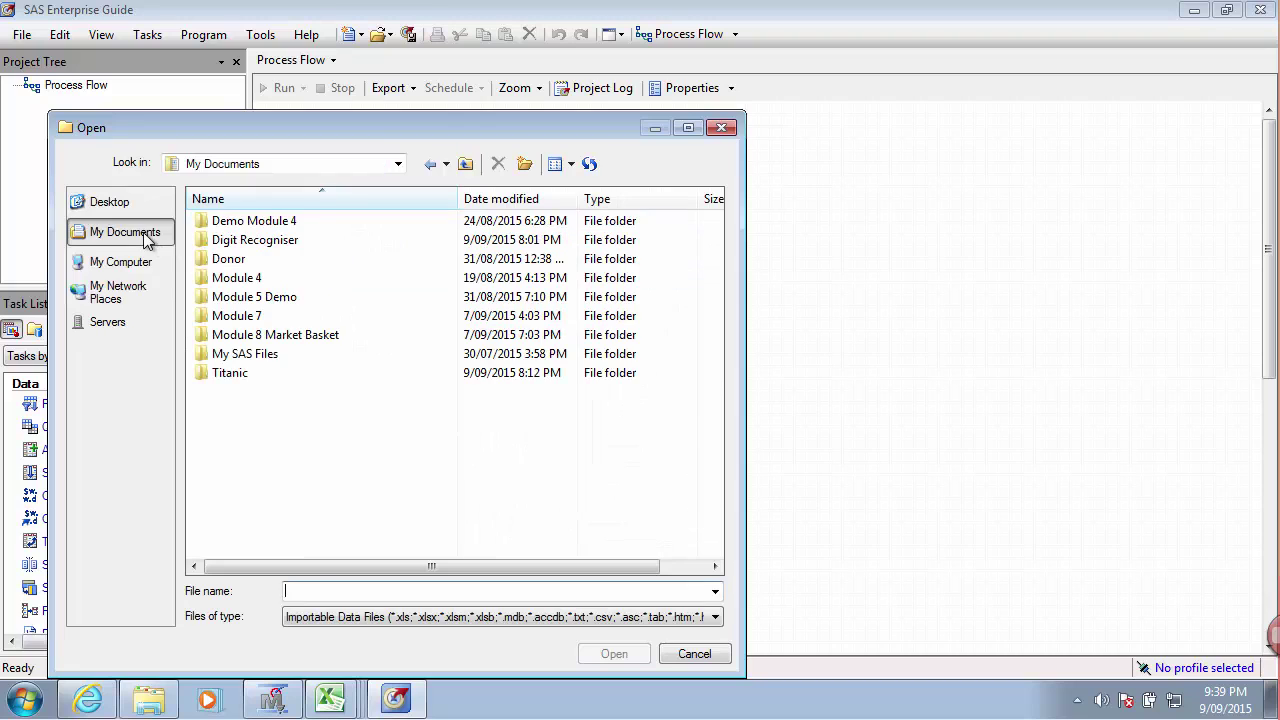
pyautogui.doubleClick(232, 375)
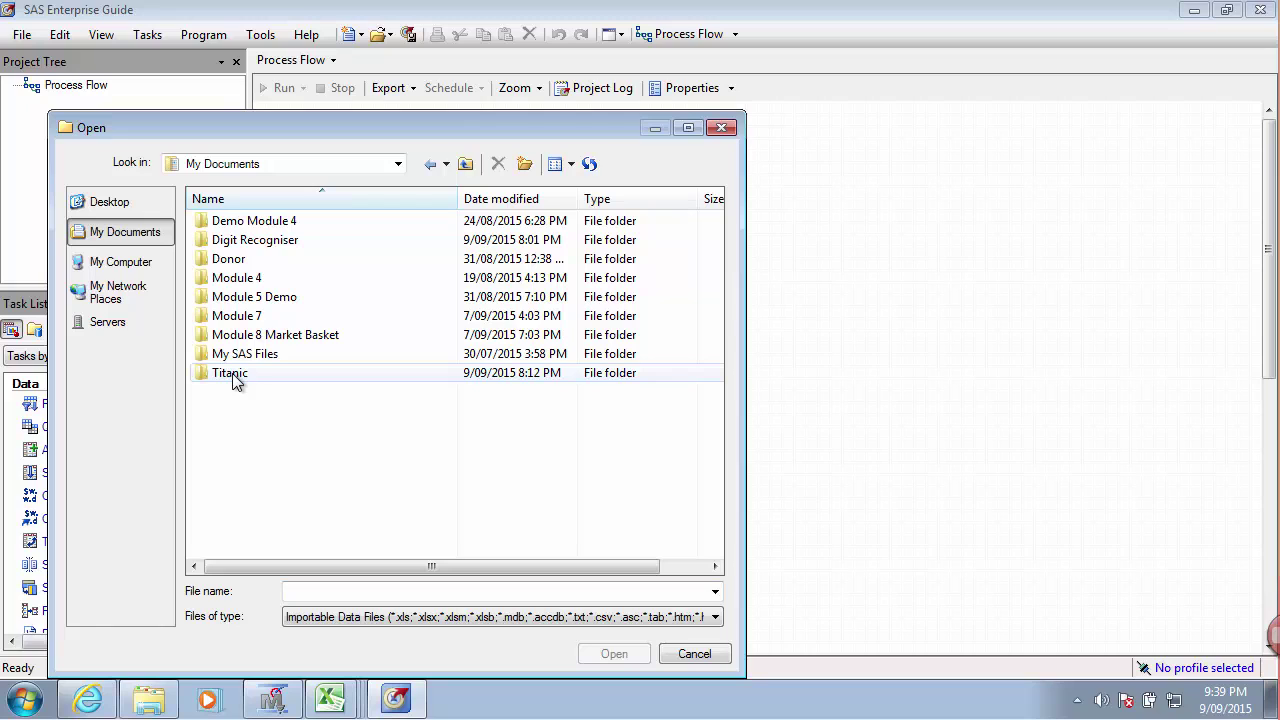
pyautogui.doubleClick(234, 378)
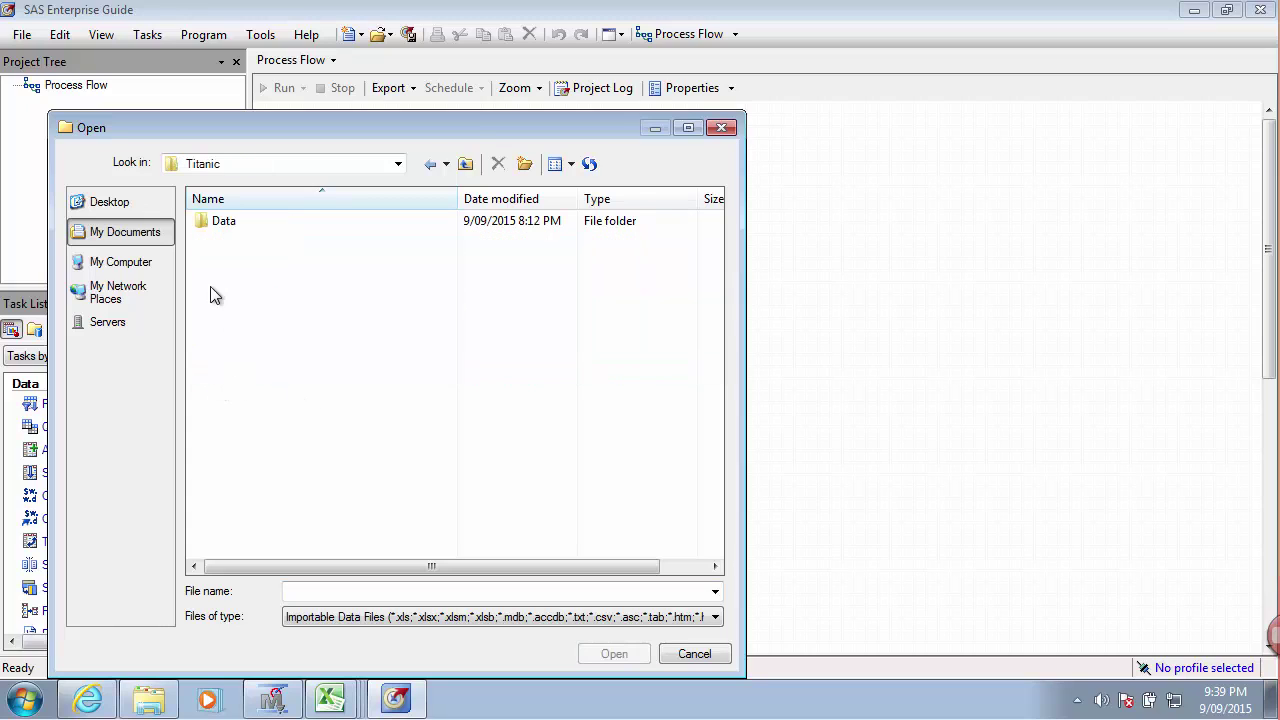
pyautogui.doubleClick(224, 222)
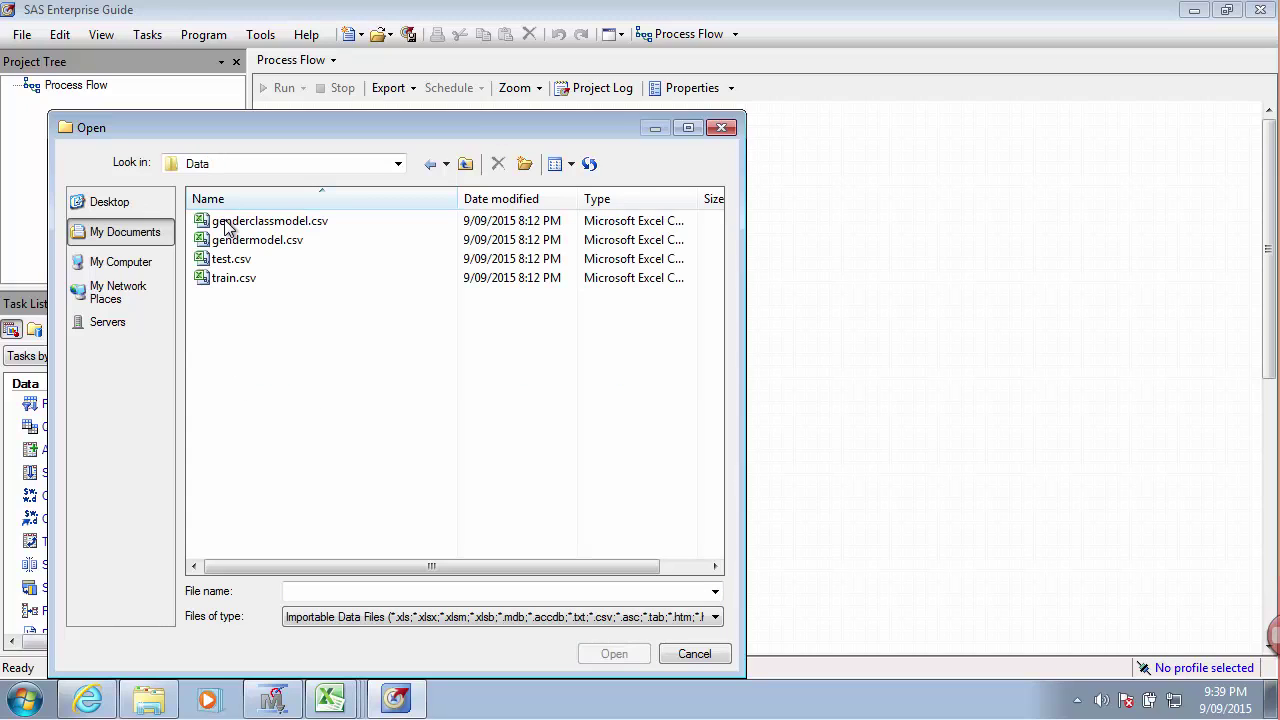
pyautogui.click(250, 282)
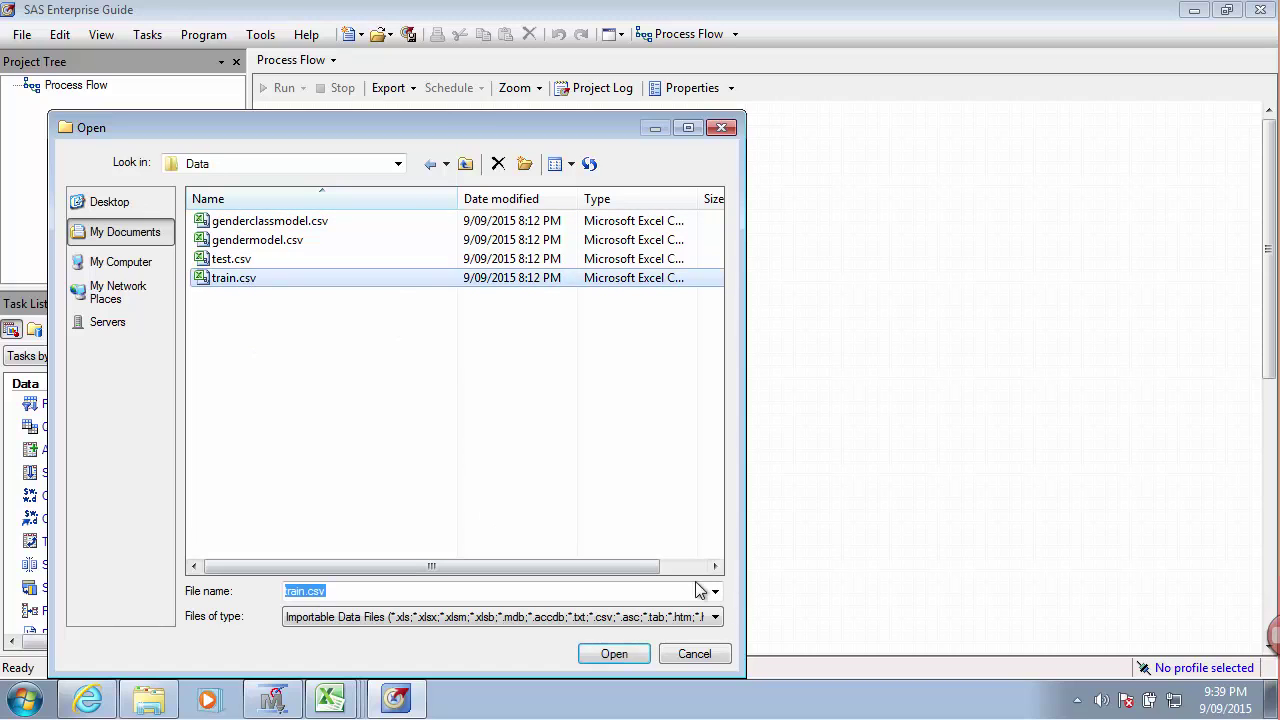
pyautogui.click(244, 260)
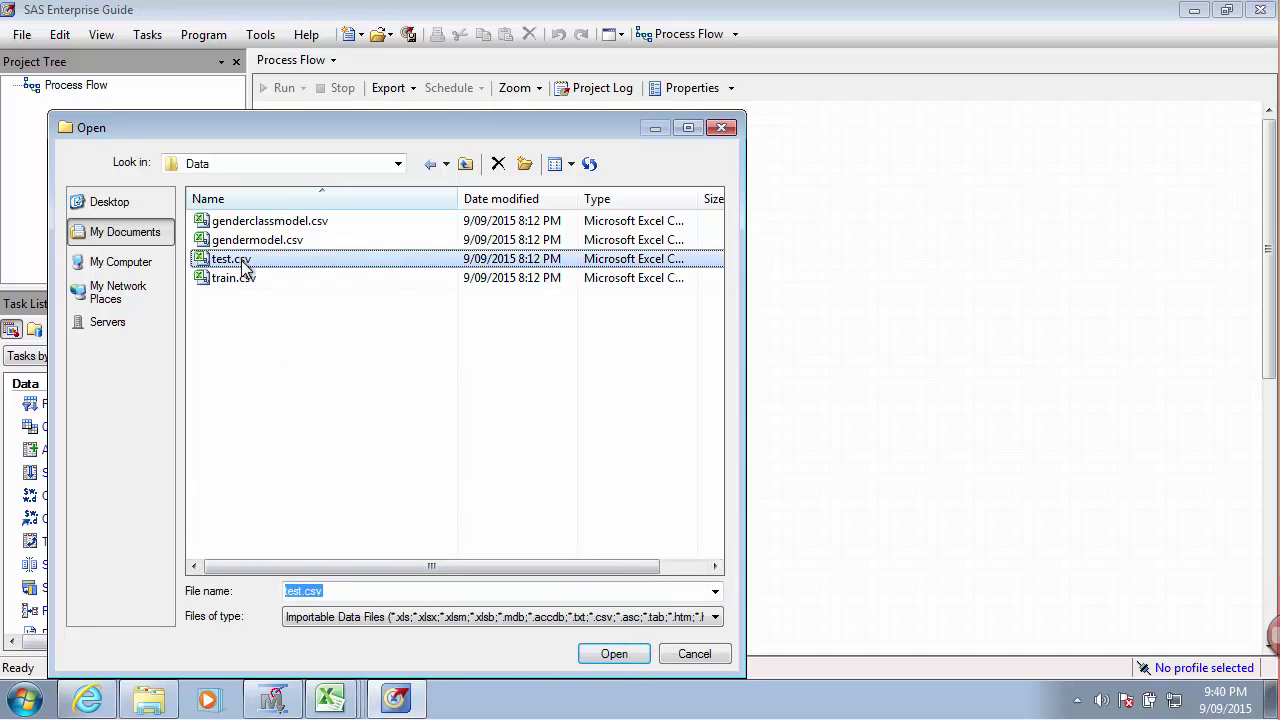
pyautogui.click(255, 277)
pyautogui.click(257, 274)
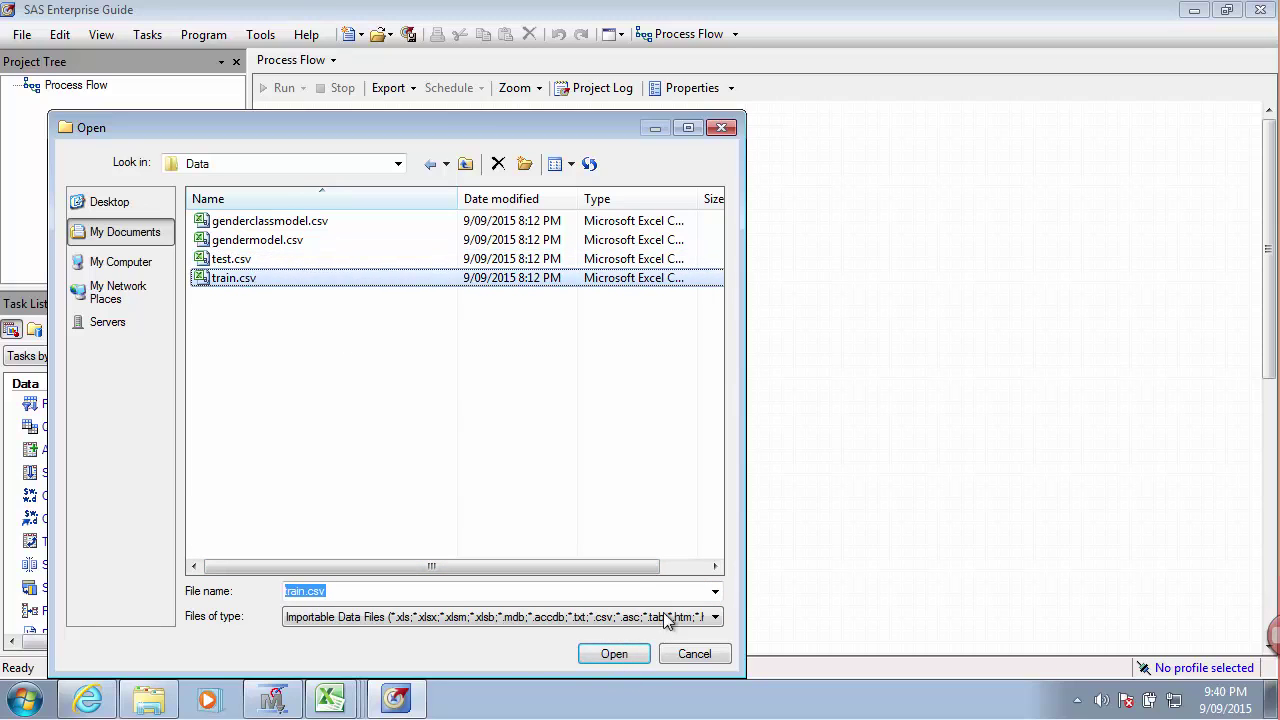
pyautogui.click(614, 654)
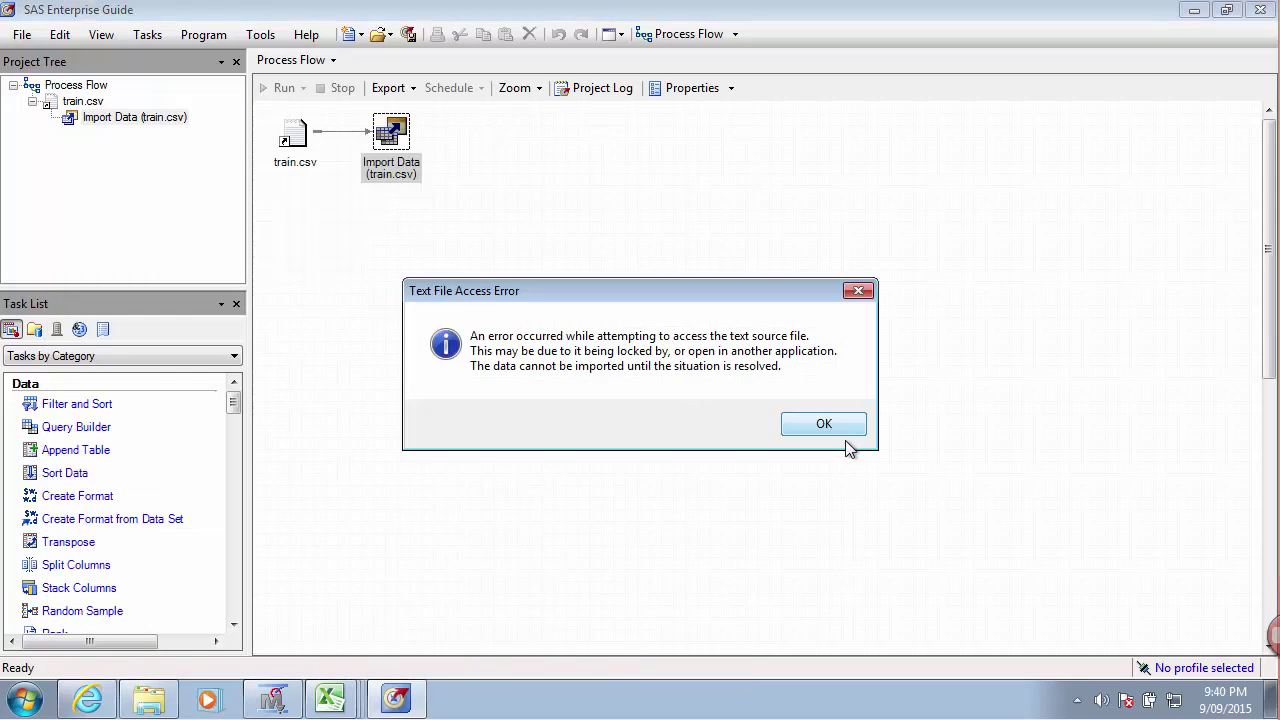
pyautogui.click(829, 424)
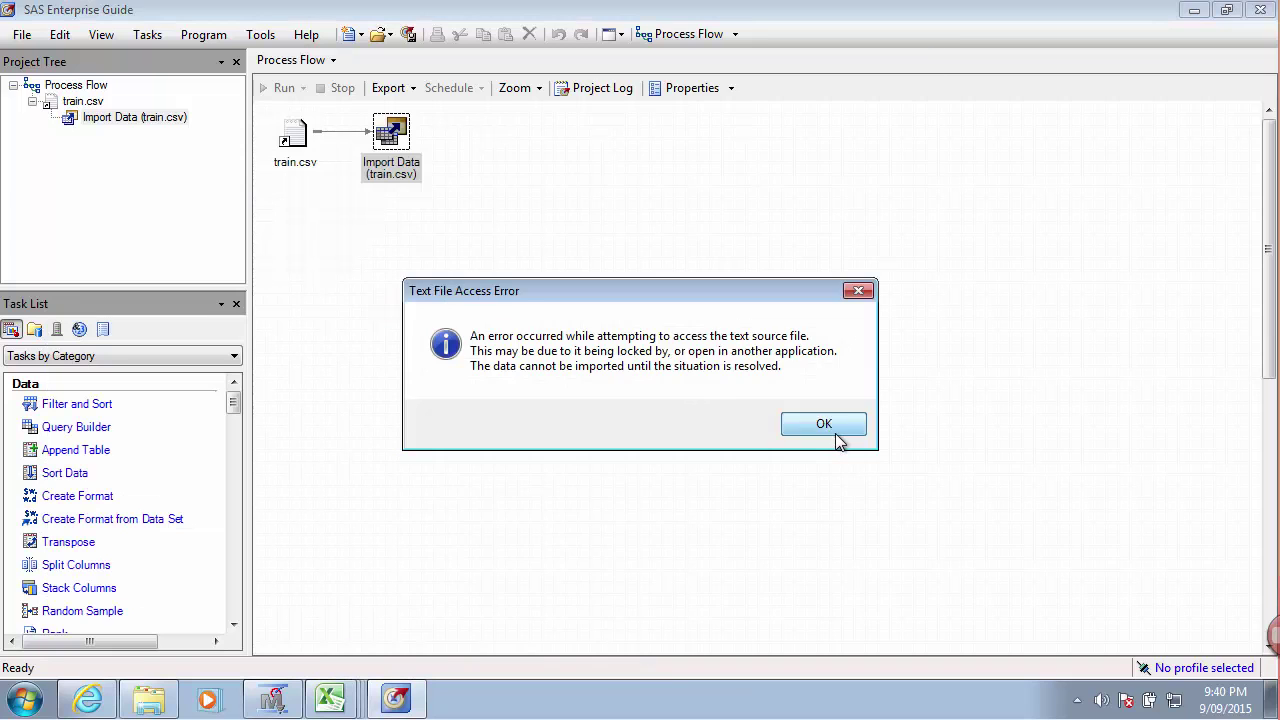
# - Close all Excel workbooks, discarding changes to train.csv
pyautogui.rightClick(334, 706)
pyautogui.click(330, 660)
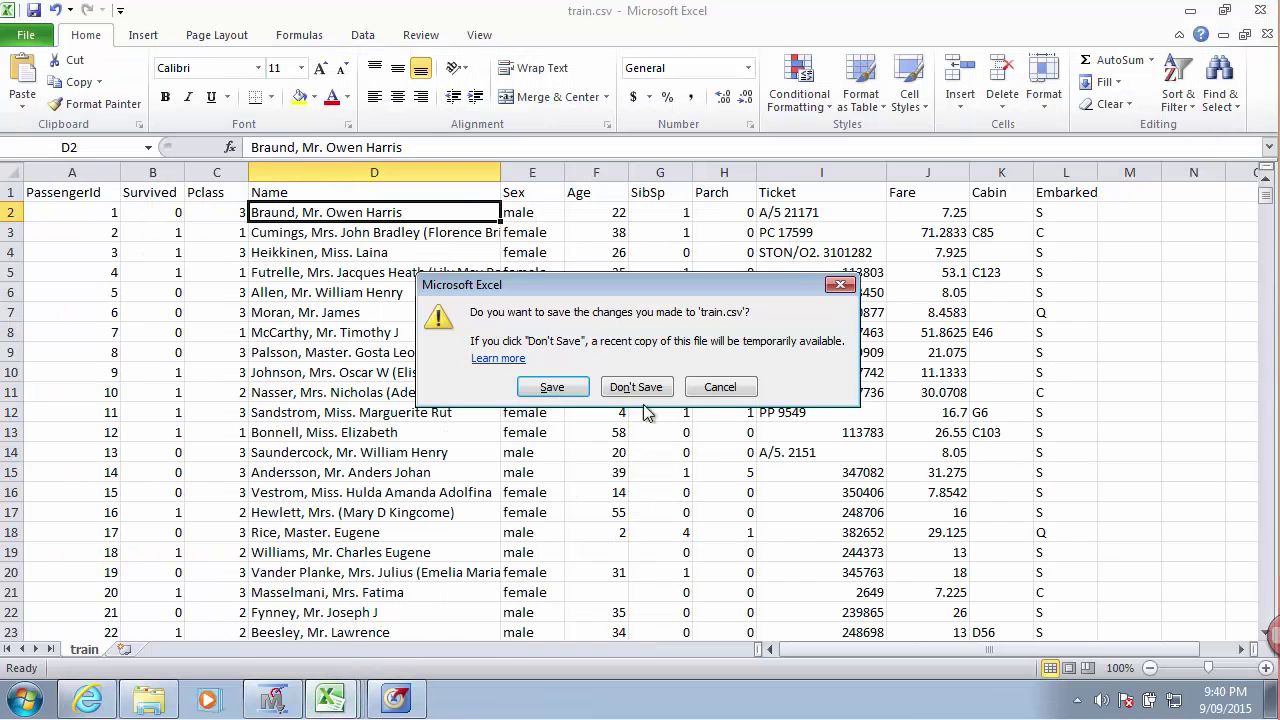
pyautogui.click(648, 390)
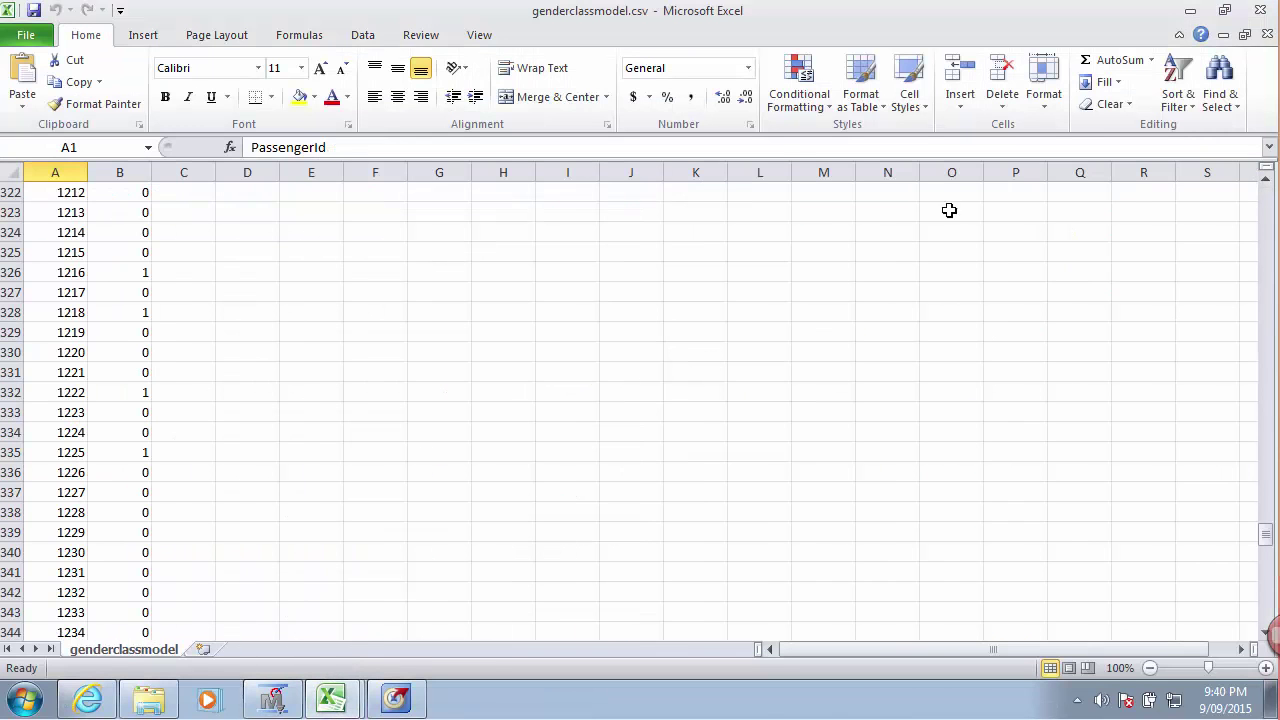
pyautogui.click(1268, 36)
pyautogui.click(1262, 10)
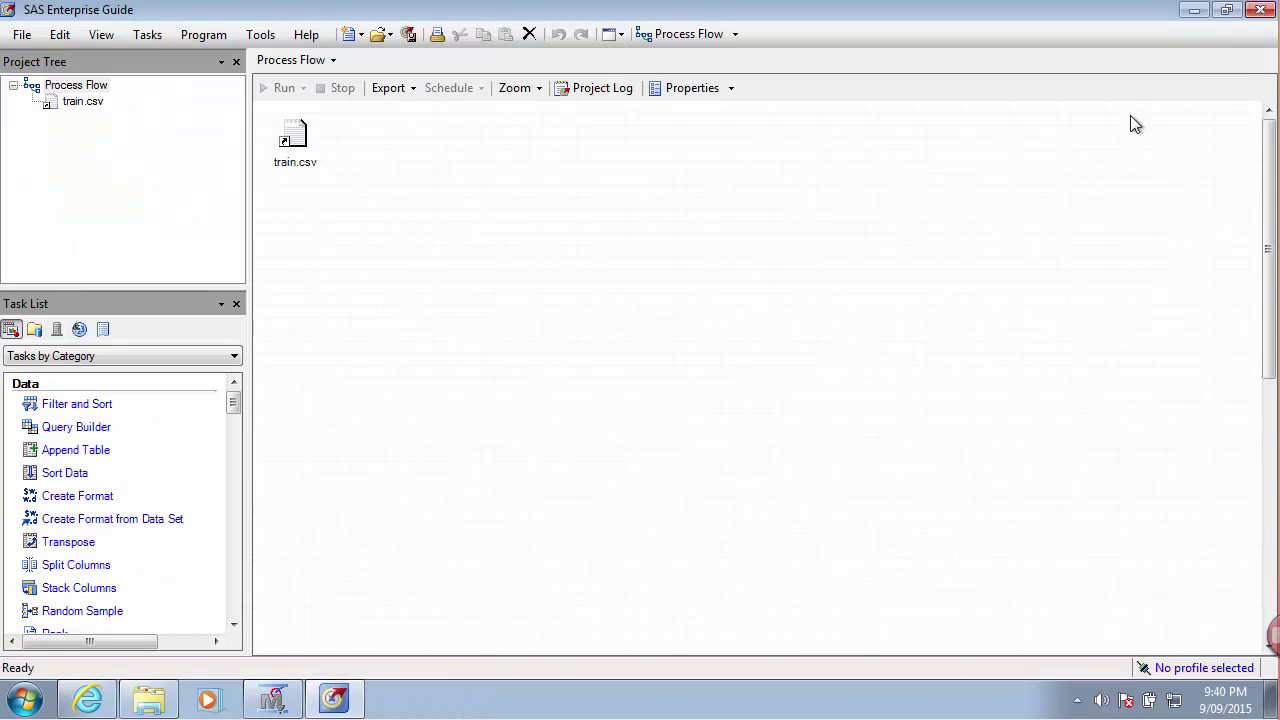
# - Delete the failed train.csv node from the Process Flow and import train.csv again
pyautogui.click(292, 133)
pyautogui.press('Delete')
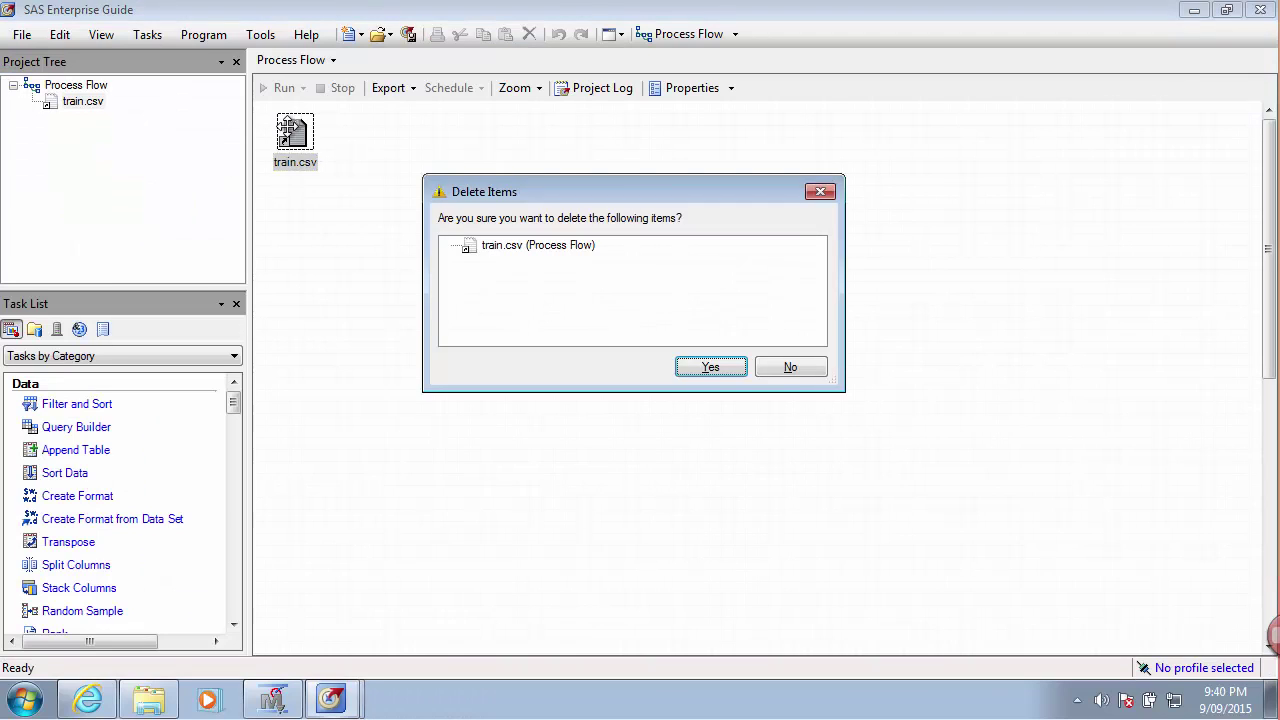
pyautogui.click(704, 368)
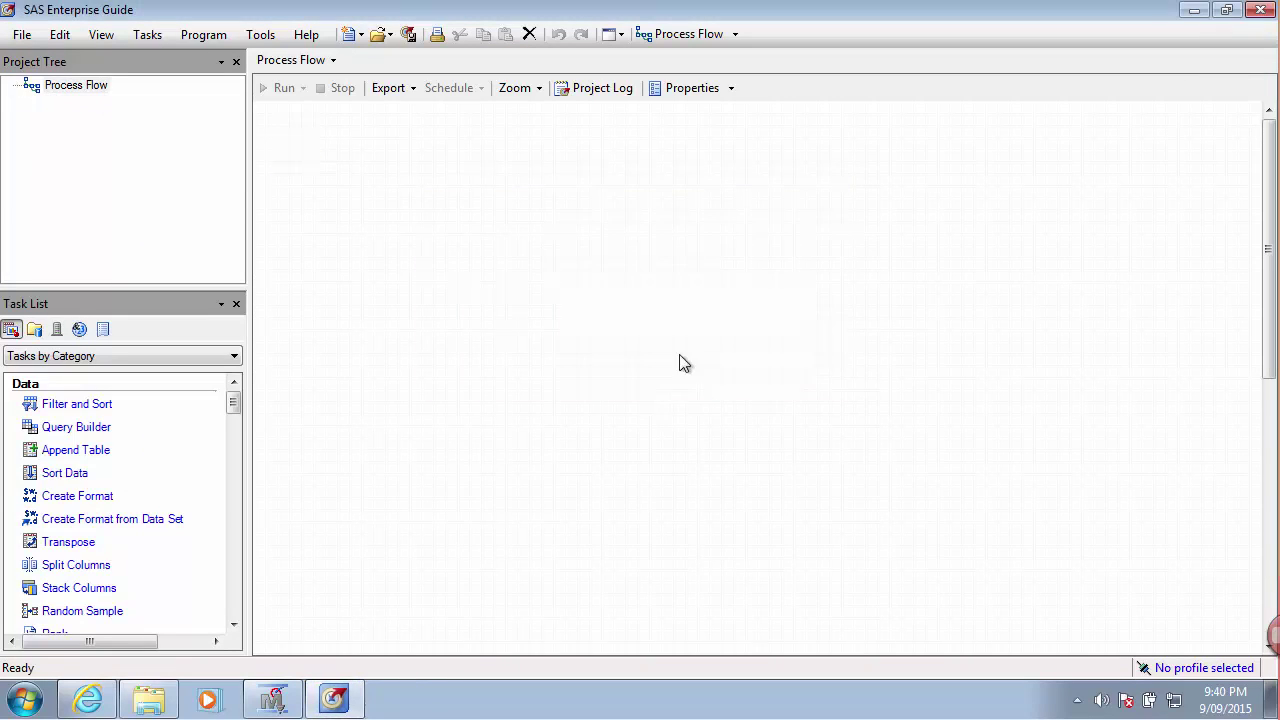
pyautogui.click(24, 37)
pyautogui.click(52, 178)
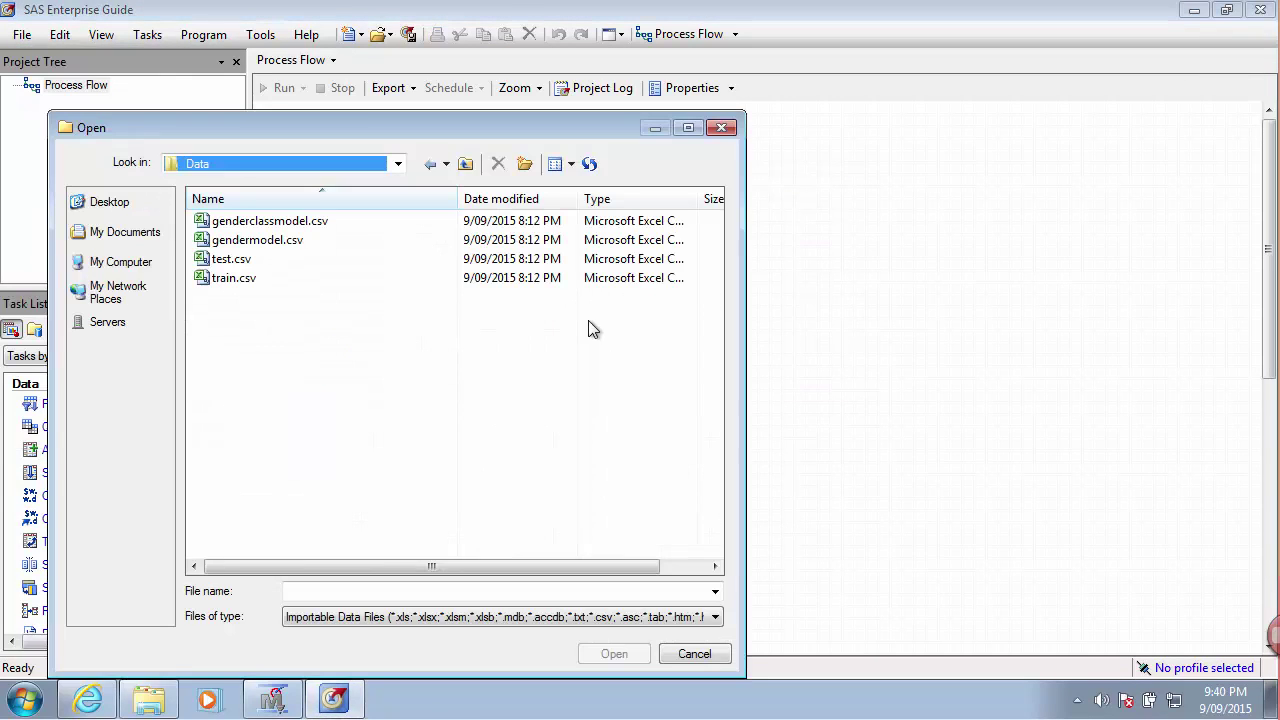
pyautogui.click(222, 279)
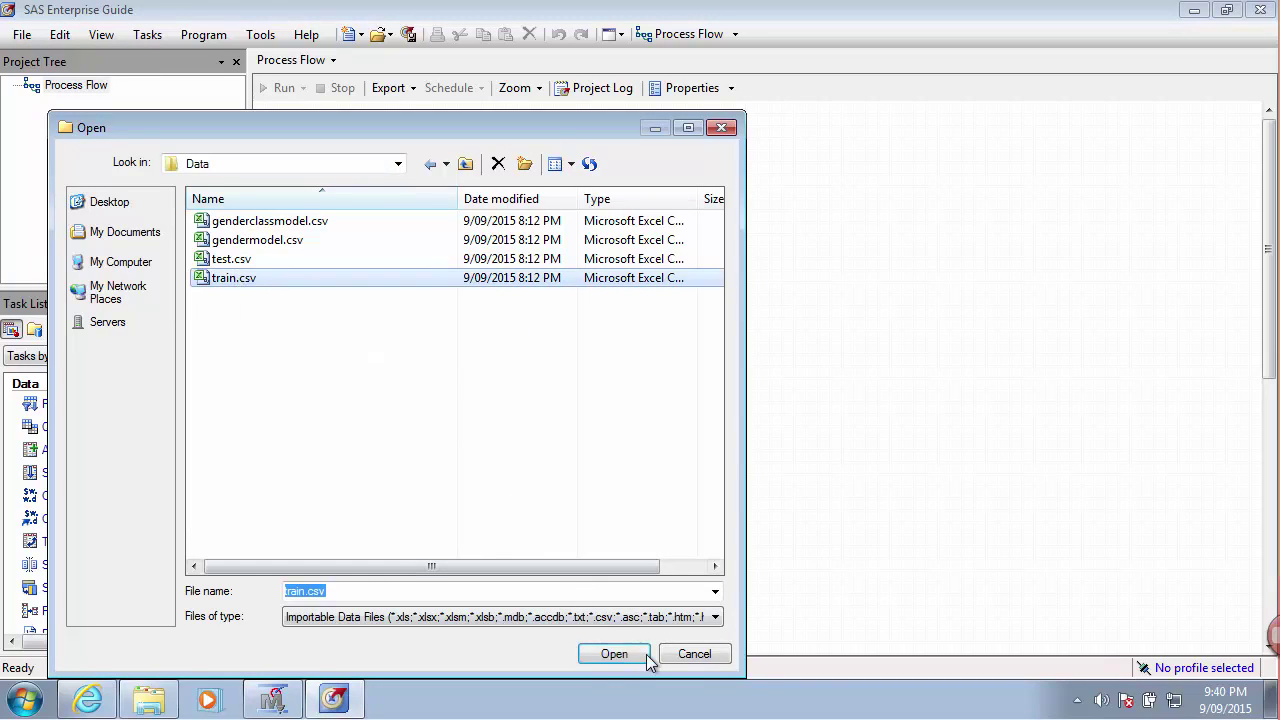
pyautogui.click(613, 652)
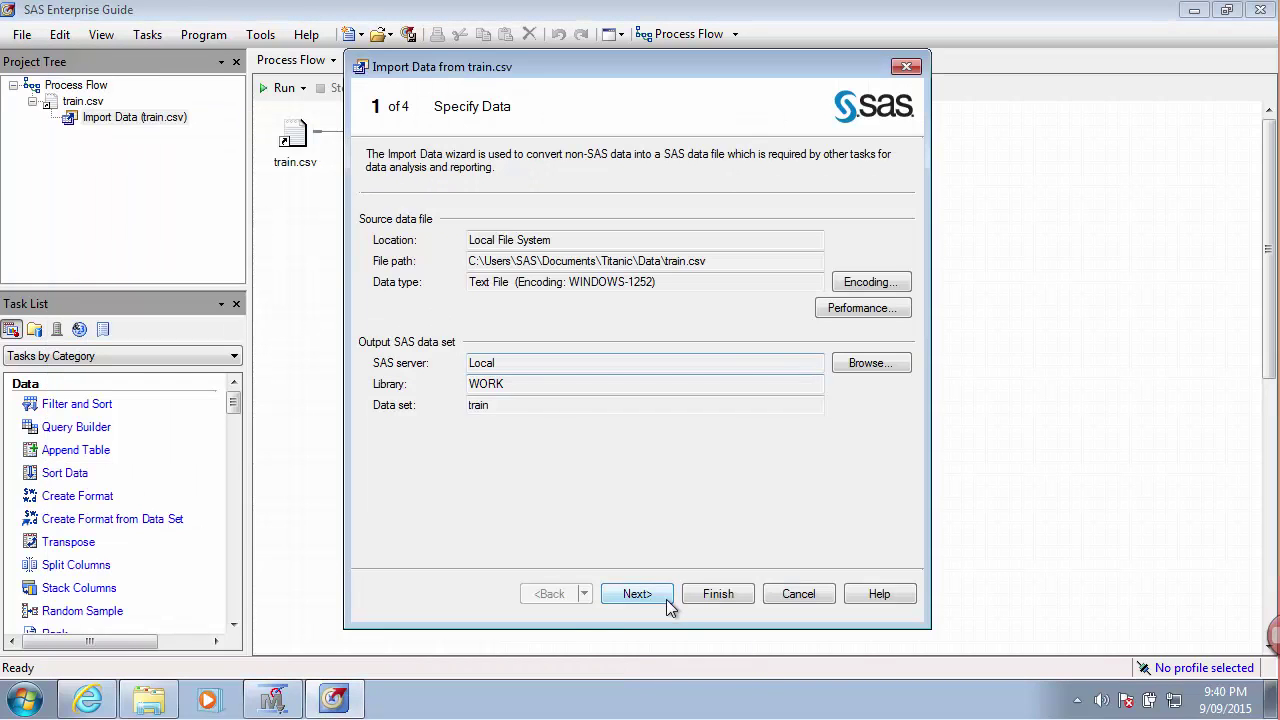
# - Enlarge the train.csv import wizard and advance to Define Field Attributes
pyautogui.click(655, 594)
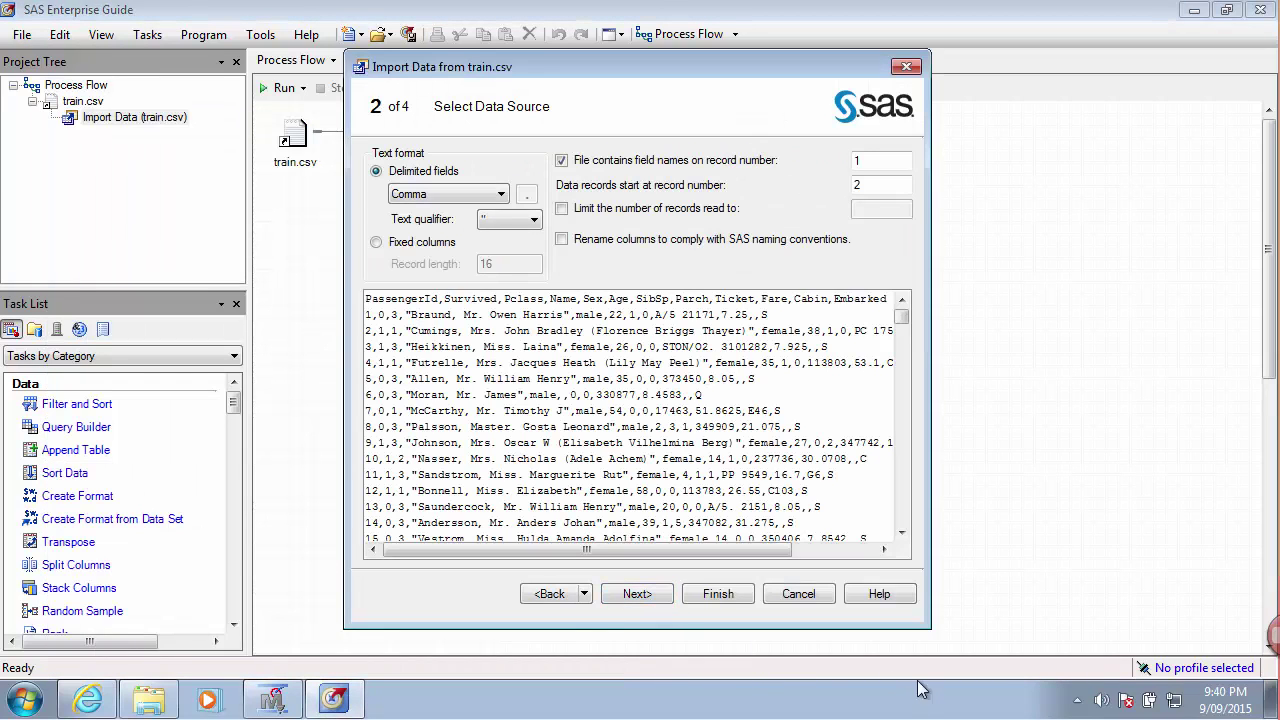
pyautogui.moveTo(921, 628); pyautogui.dragTo(1109, 681)
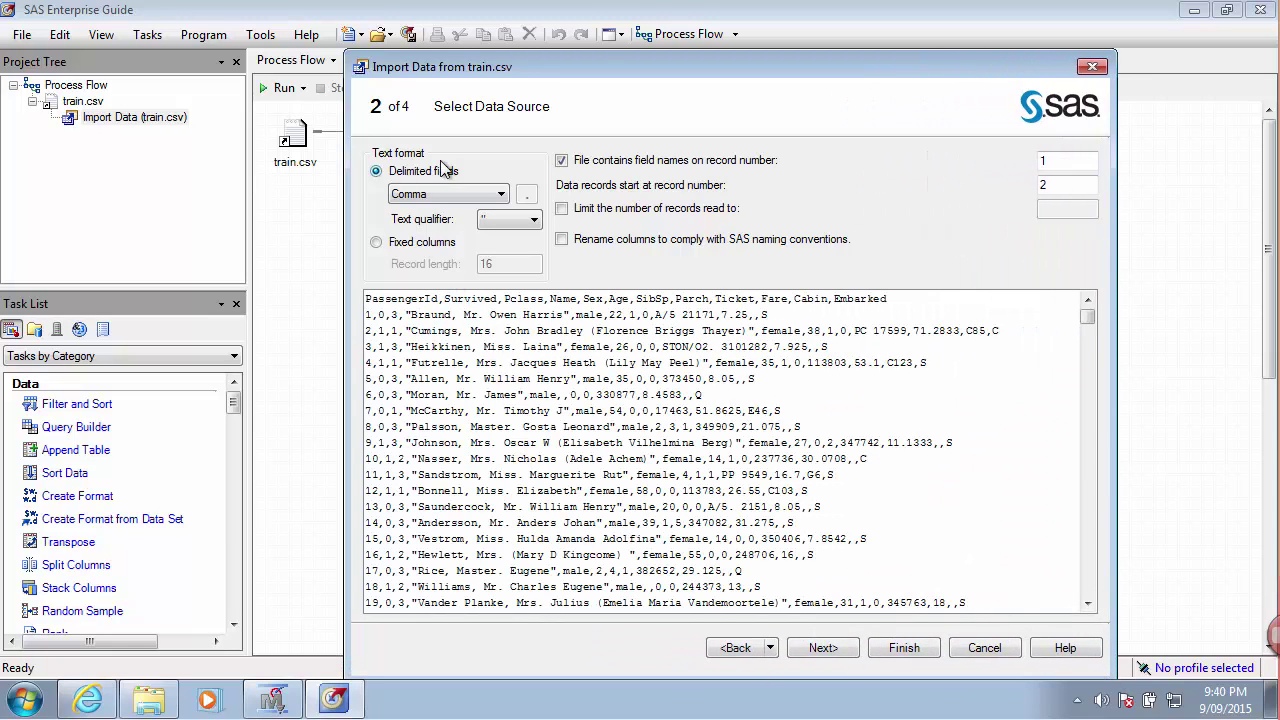
pyautogui.click(823, 648)
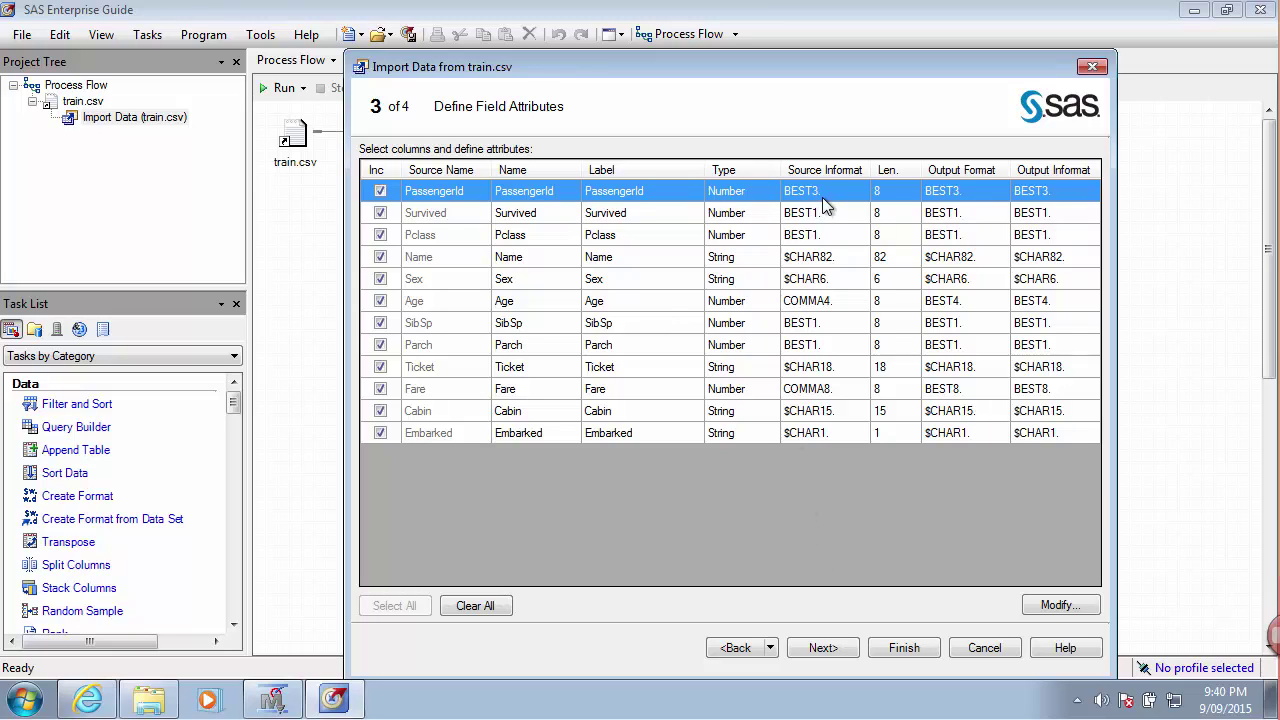
# - Keep Survived as Number and review the PassengerId, Survived, Pclass, Name and Sex attributes
pyautogui.click(750, 215)
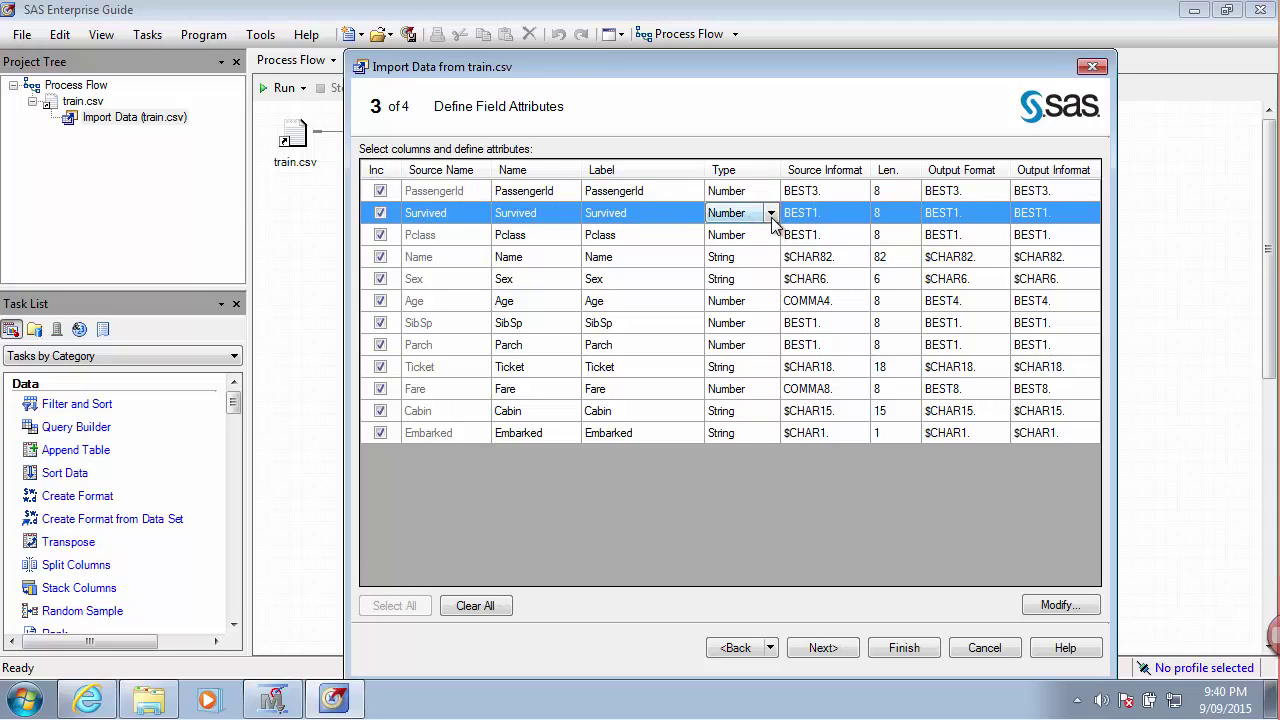
pyautogui.click(771, 214)
pyautogui.click(752, 216)
pyautogui.click(451, 191)
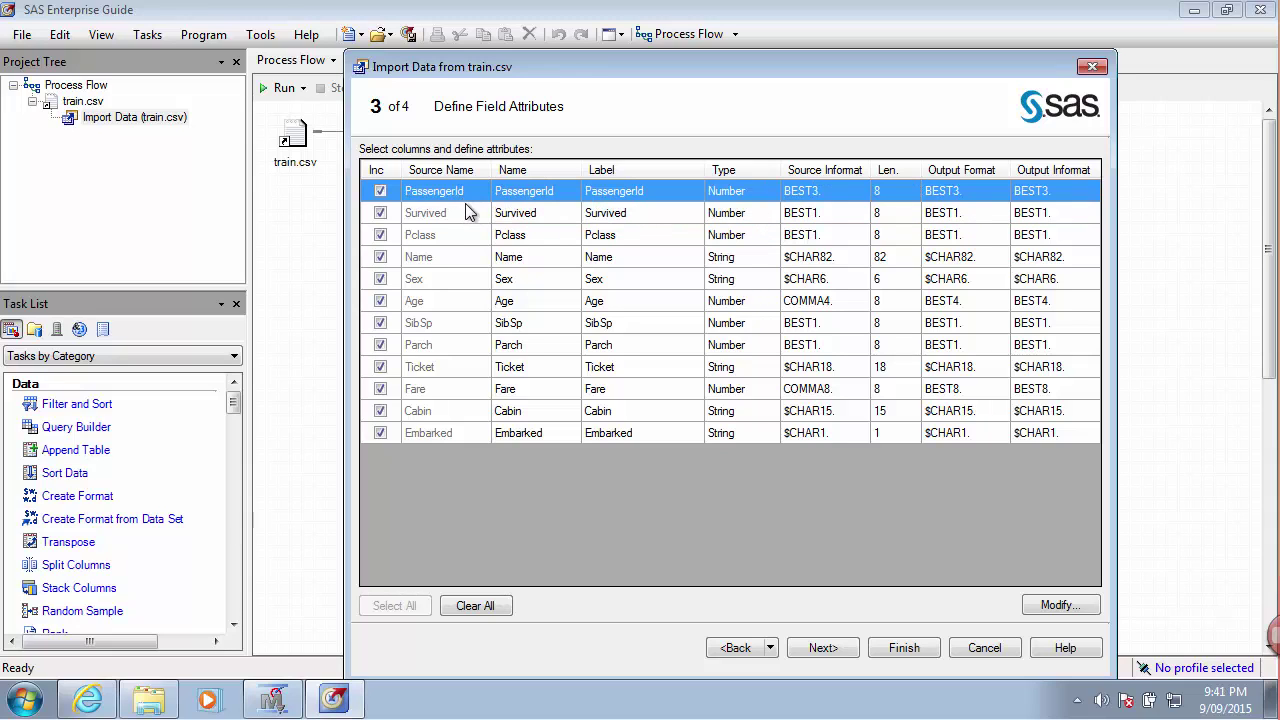
pyautogui.click(472, 214)
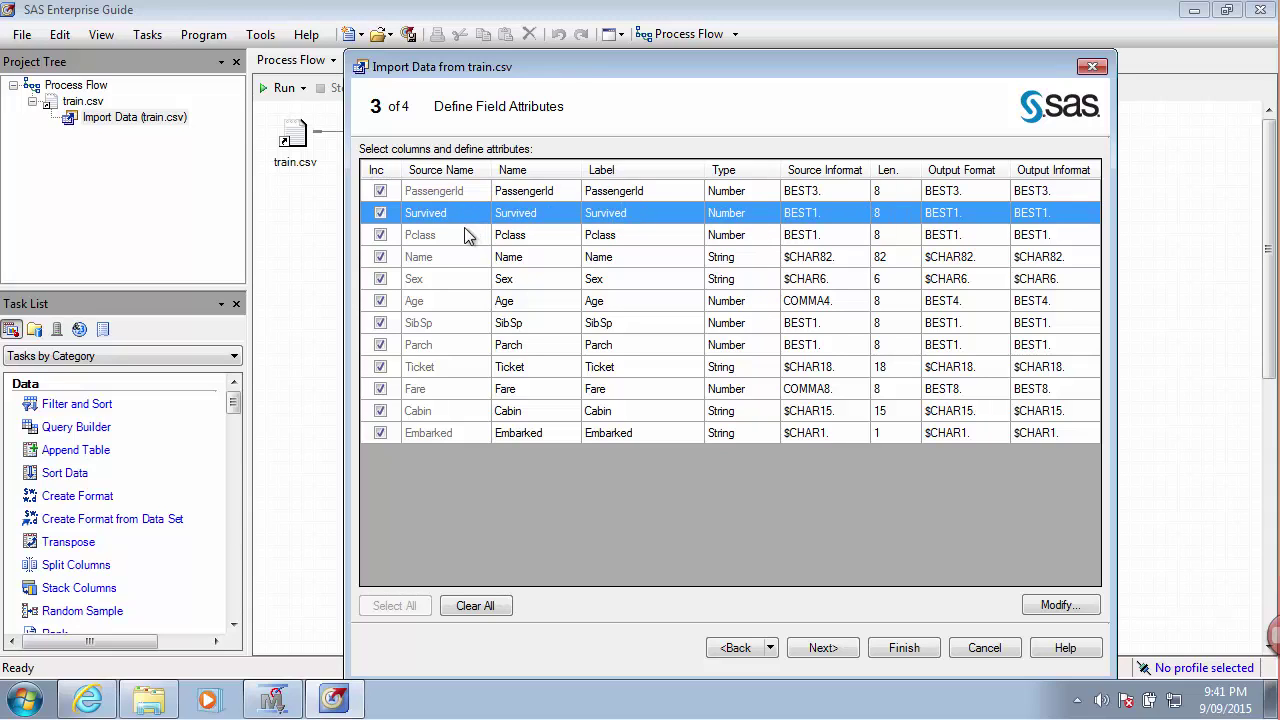
pyautogui.click(465, 237)
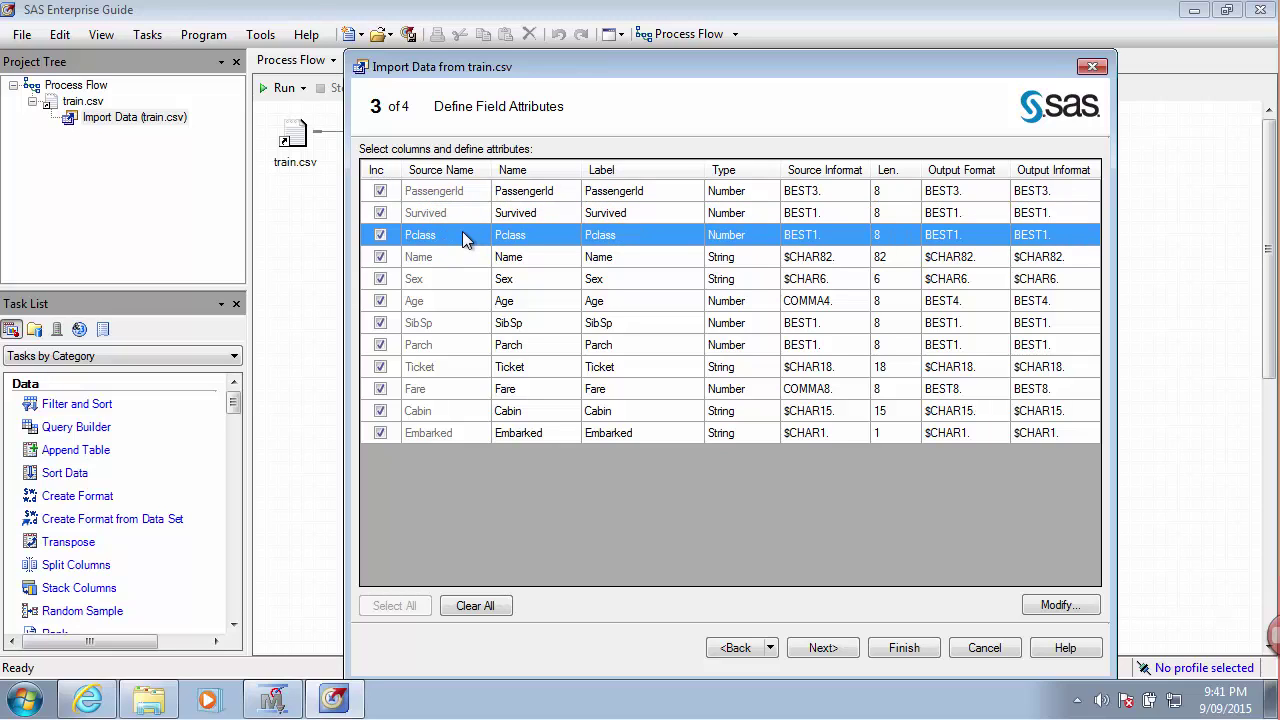
pyautogui.click(450, 259)
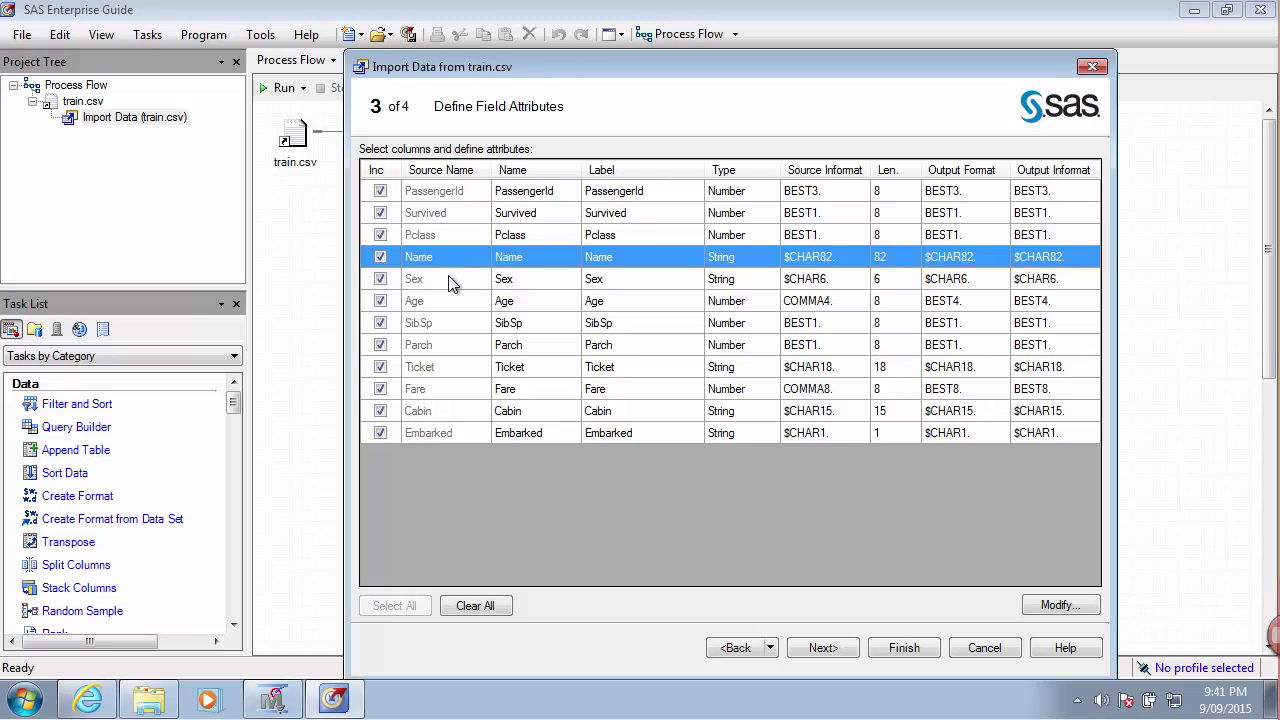
pyautogui.click(448, 282)
# - Review the Age, SibSp, Parch, Ticket, Fare, Cabin and Embarked attributes, then continue to Advanced Options
pyautogui.moveTo(272, 700)
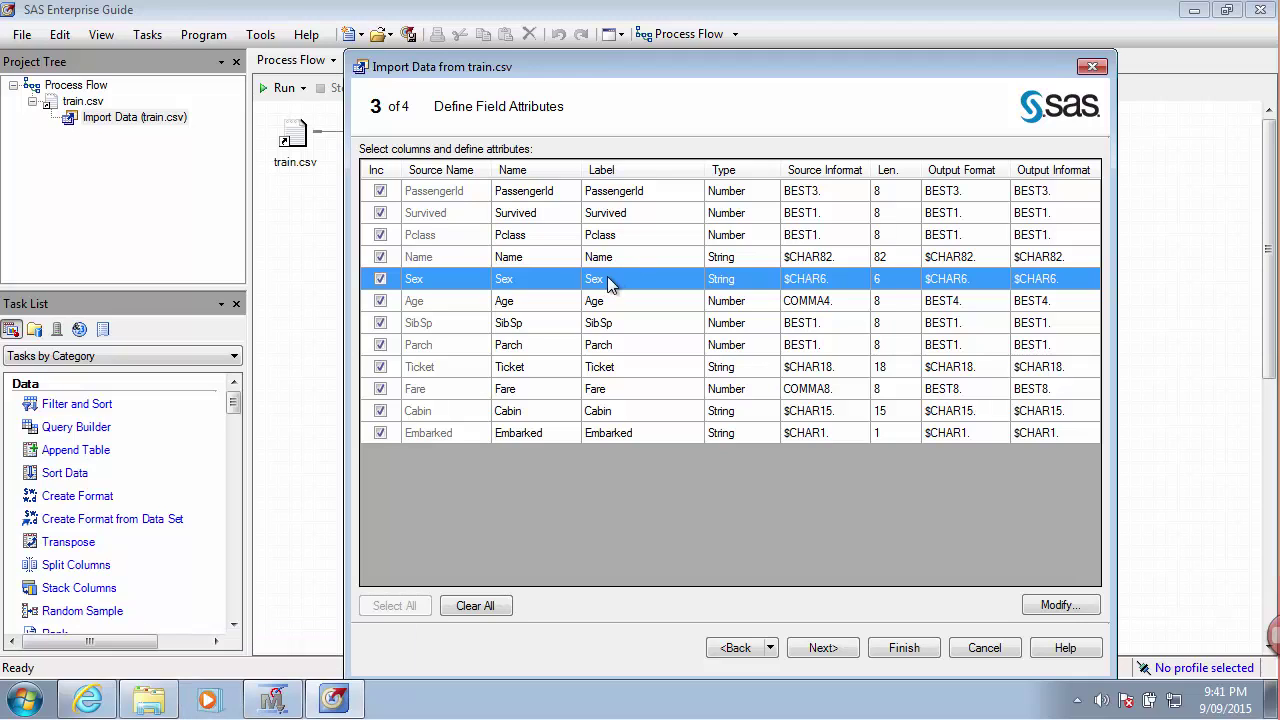
pyautogui.click(467, 299)
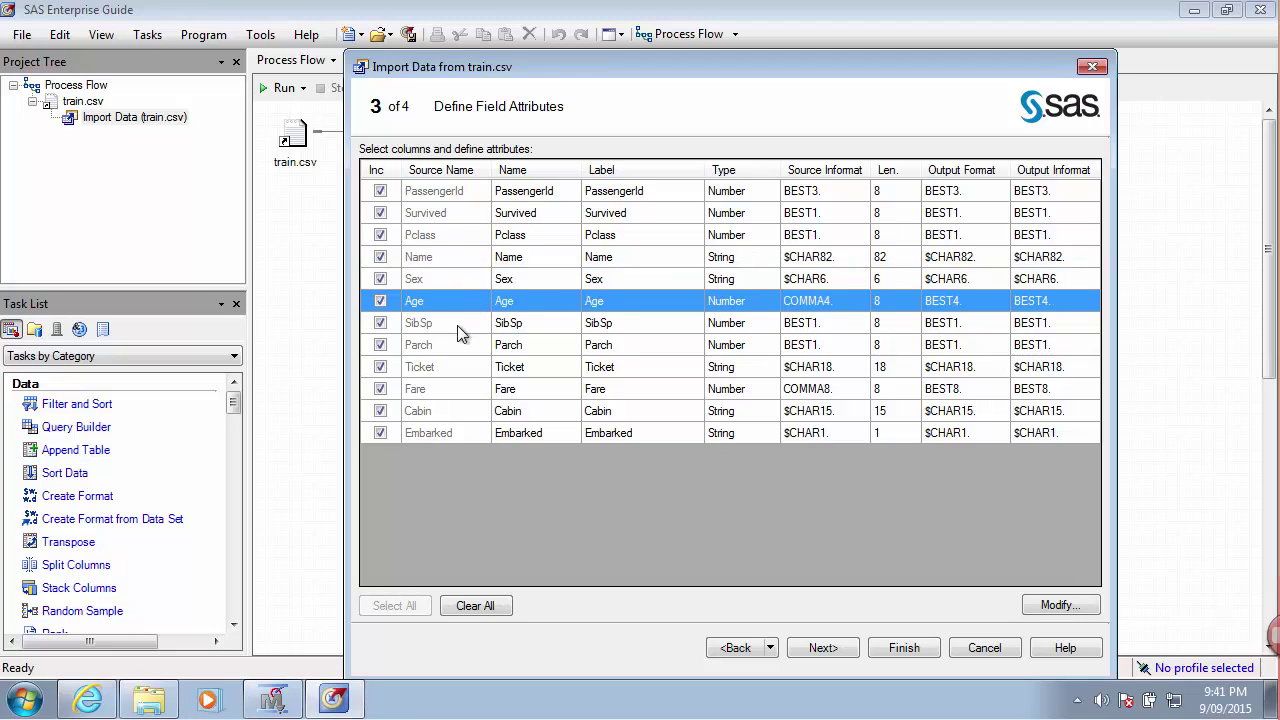
pyautogui.click(460, 327)
pyautogui.click(464, 347)
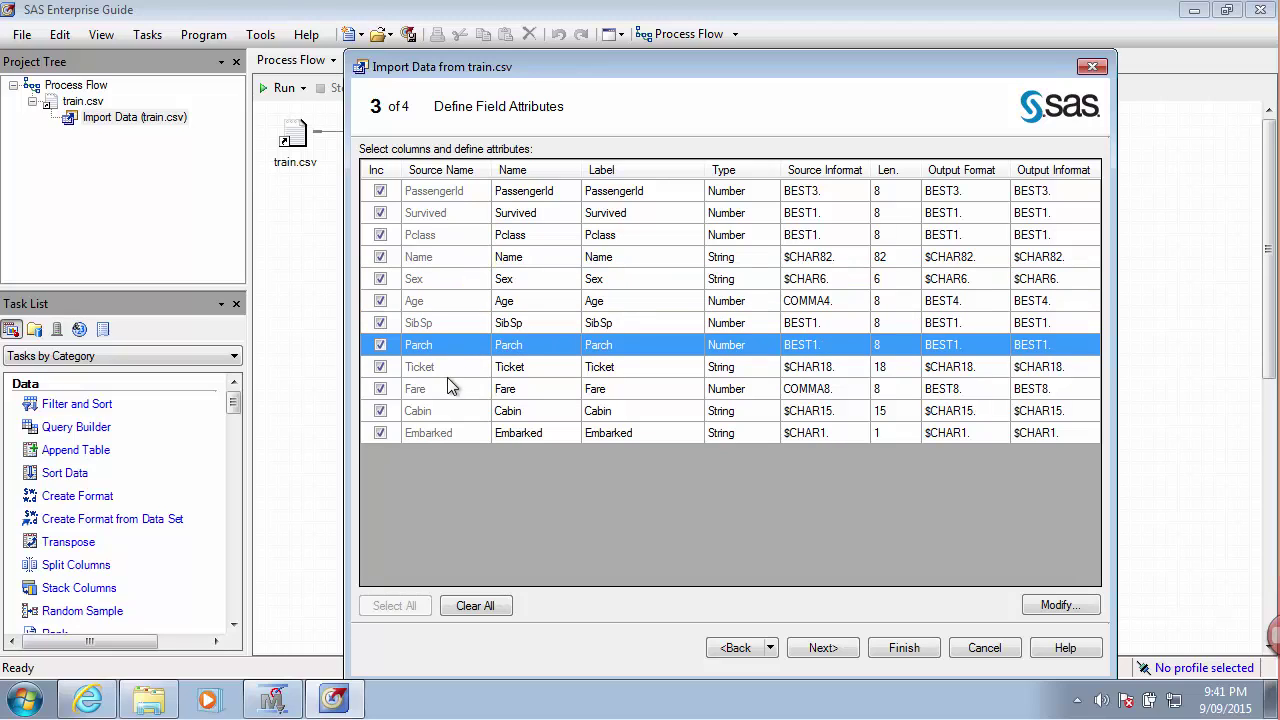
pyautogui.click(448, 370)
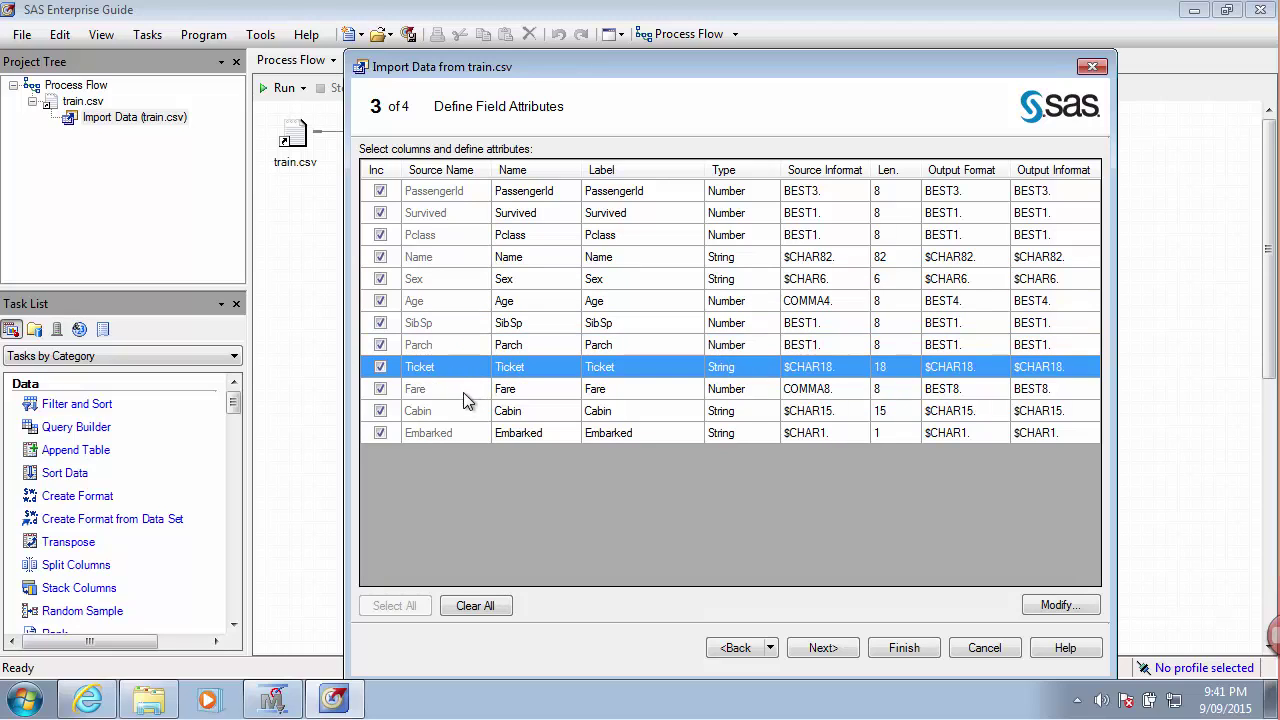
pyautogui.click(463, 393)
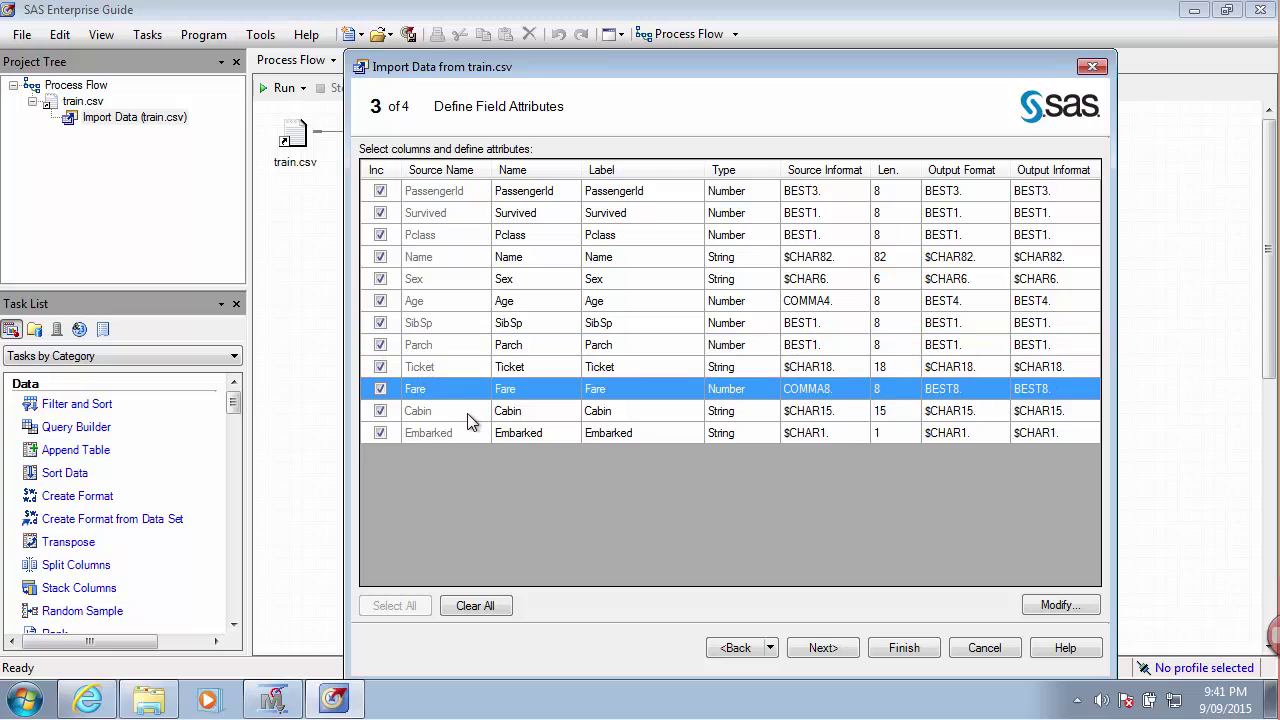
pyautogui.click(468, 413)
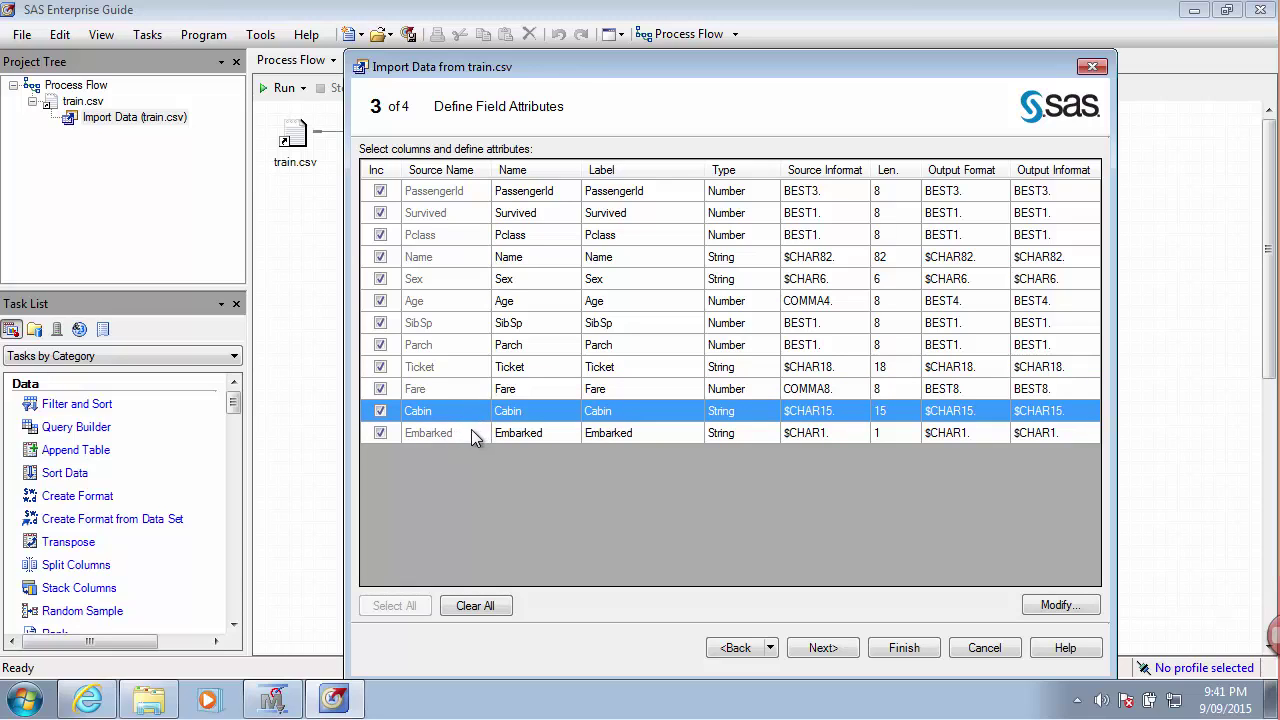
pyautogui.click(471, 429)
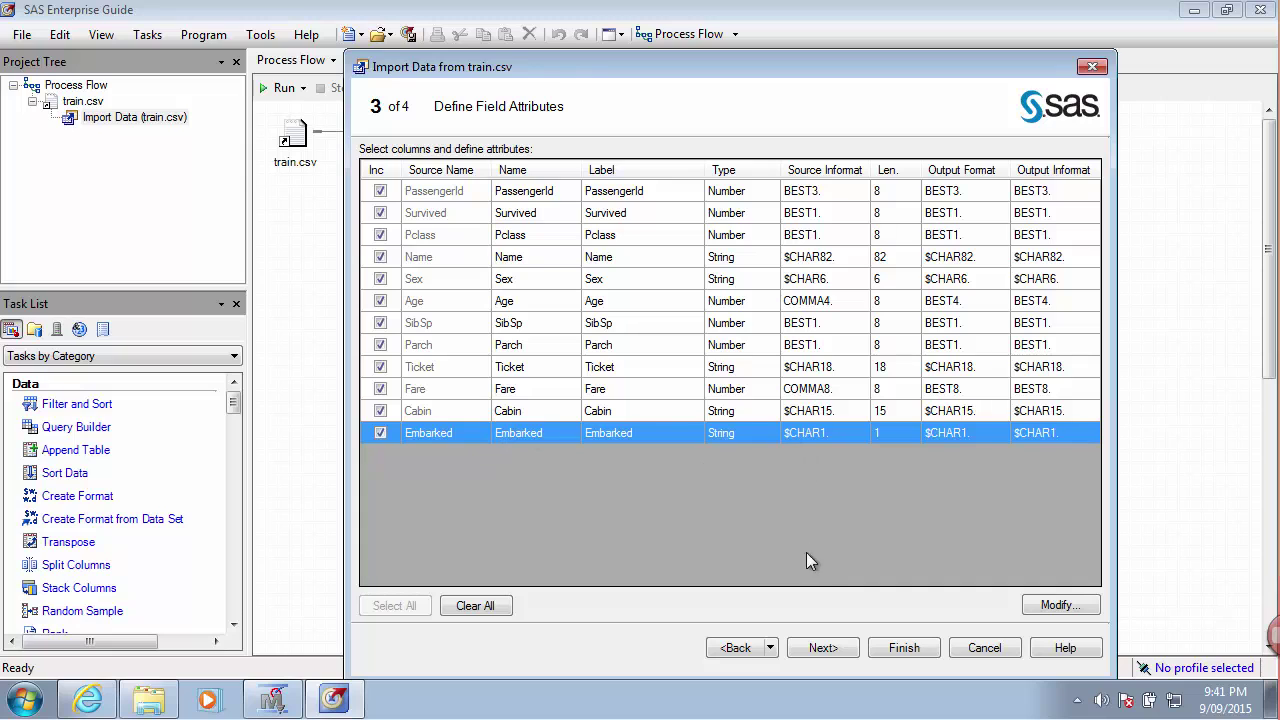
pyautogui.click(823, 648)
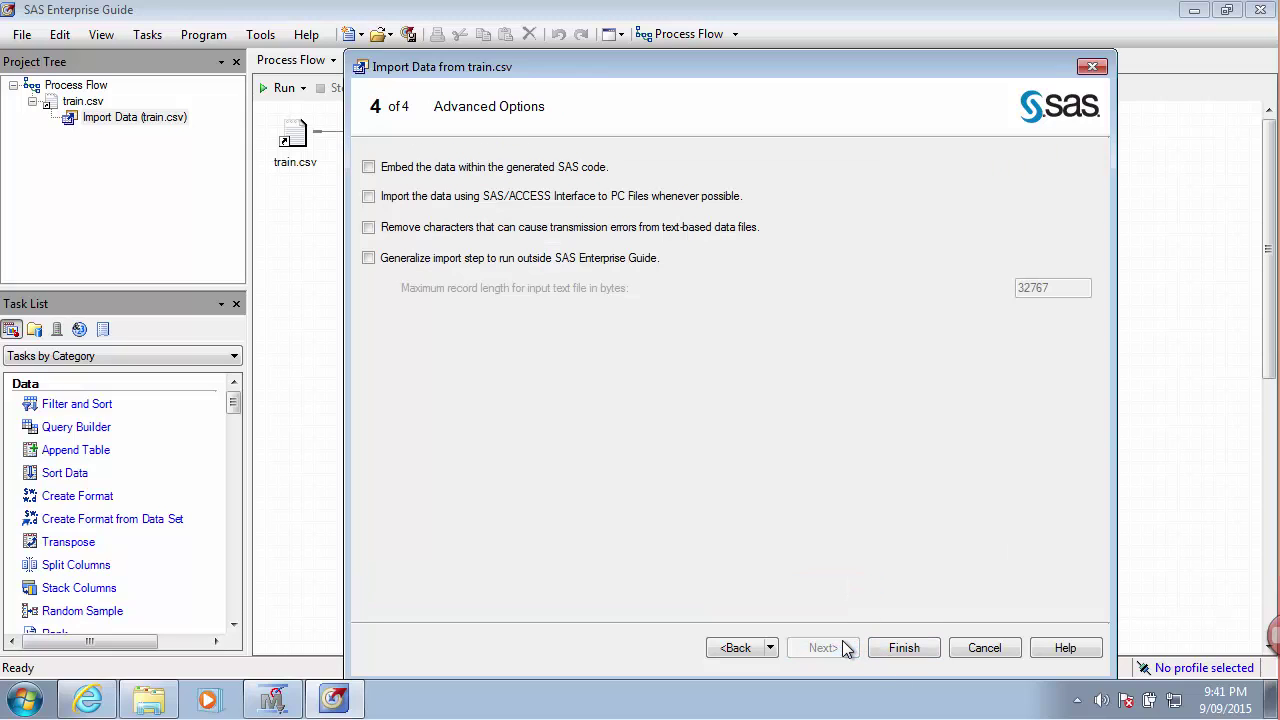
# - Finish the train.csv import and view the output table, PassengerId through Embarked
pyautogui.click(905, 649)
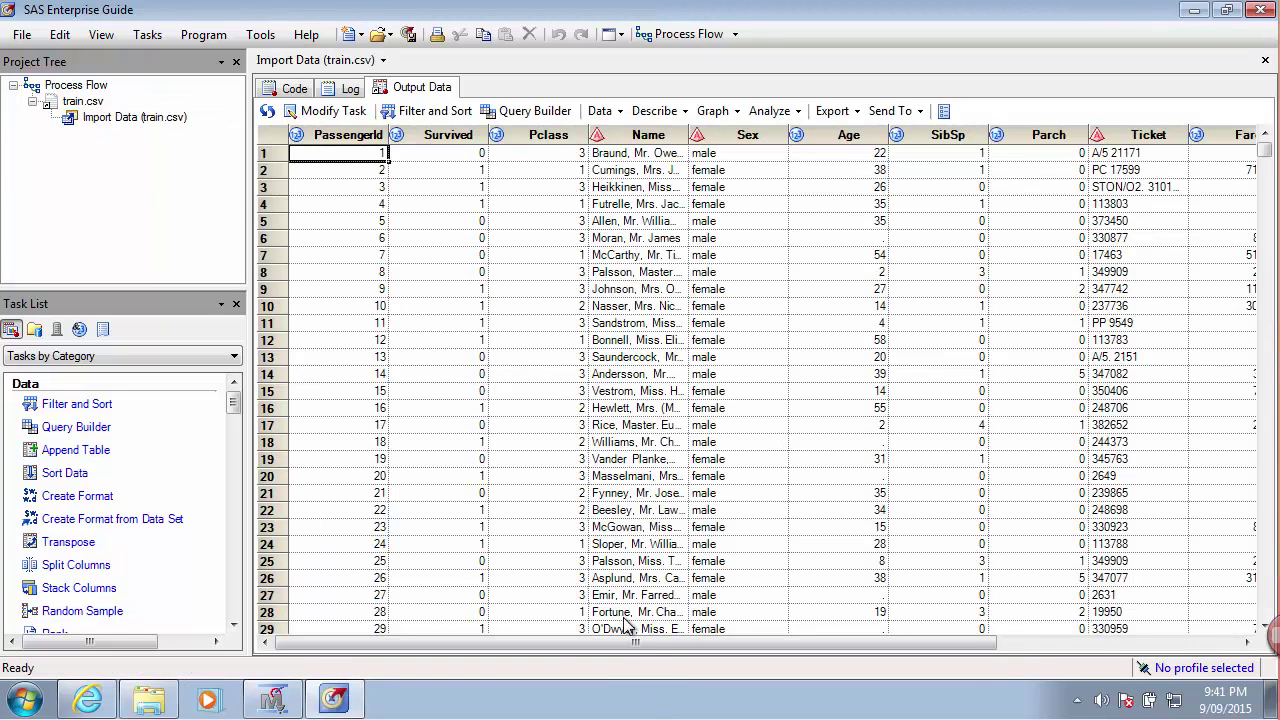
pyautogui.moveTo(635, 642); pyautogui.dragTo(600, 594)
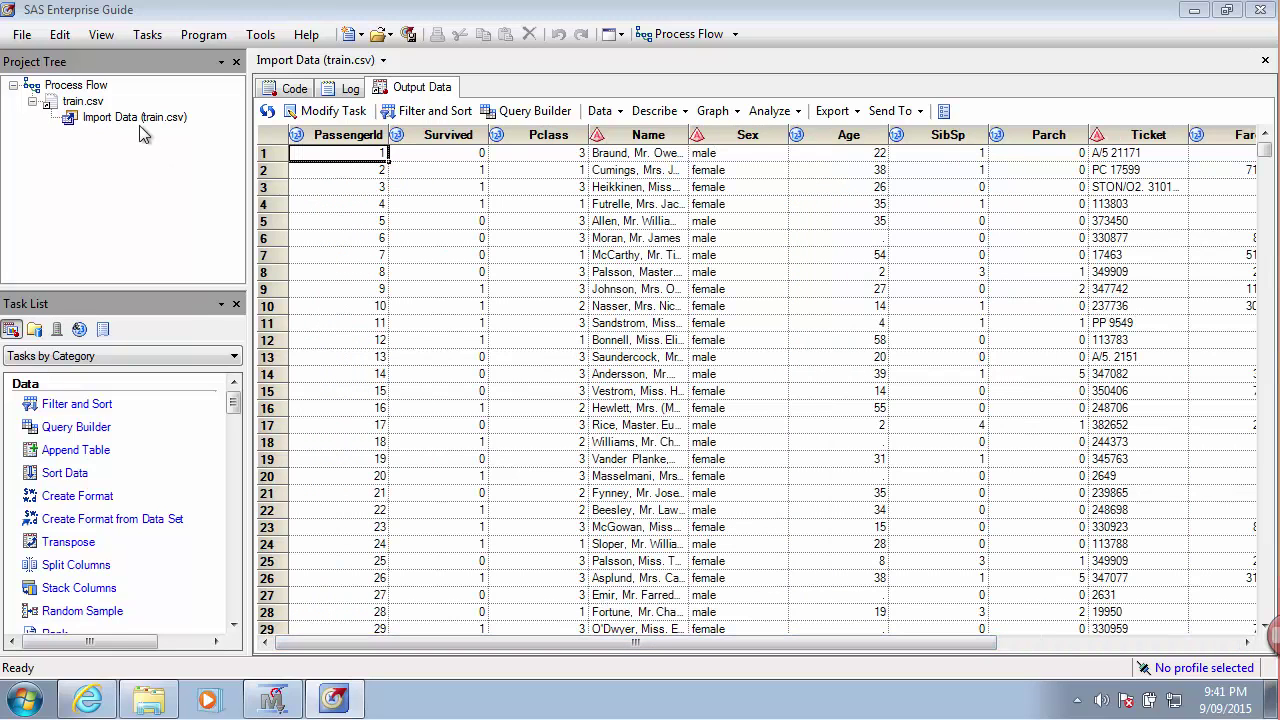
# - Import test.csv into the project using the wizard's default settings
pyautogui.doubleClick(72, 85)
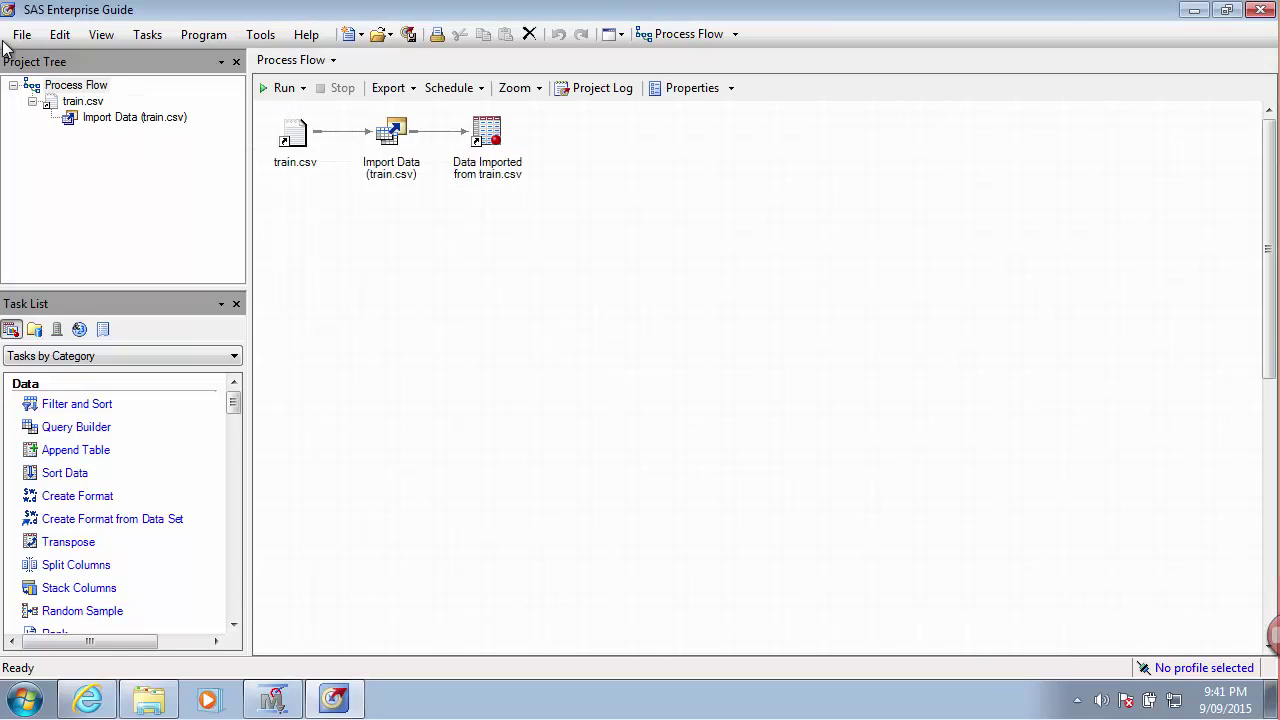
pyautogui.click(21, 34)
pyautogui.click(86, 187)
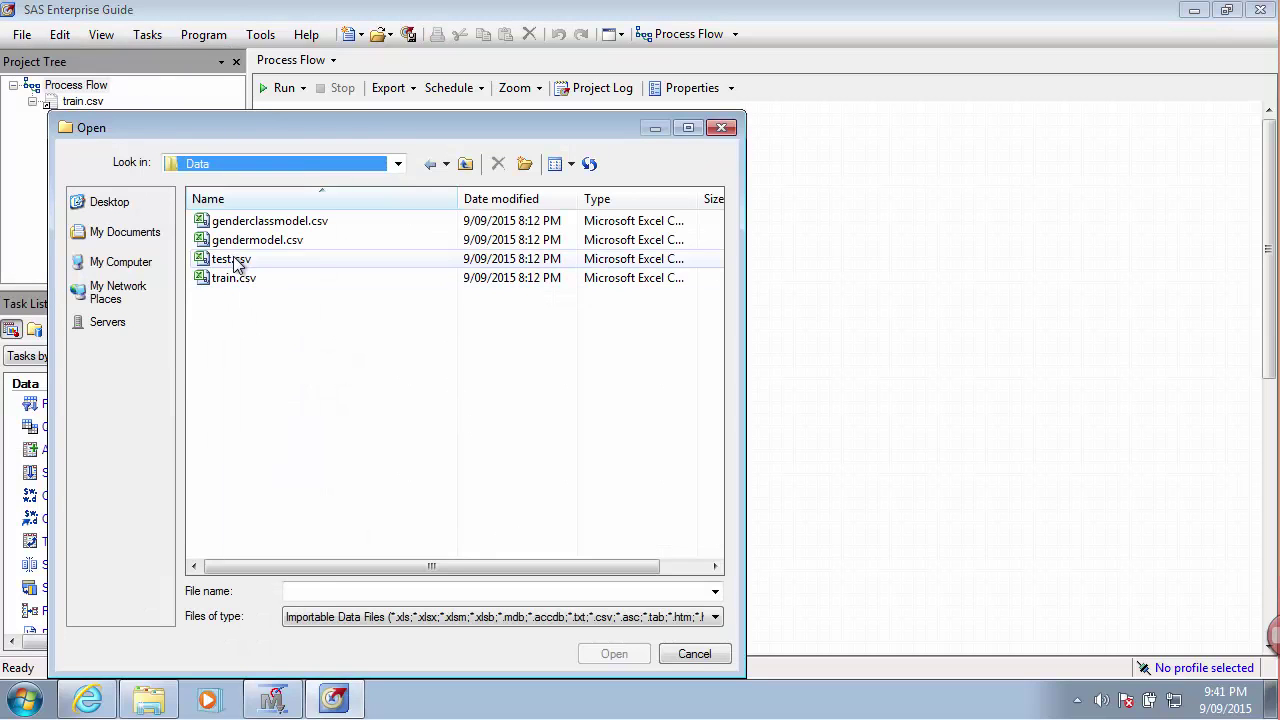
pyautogui.click(234, 260)
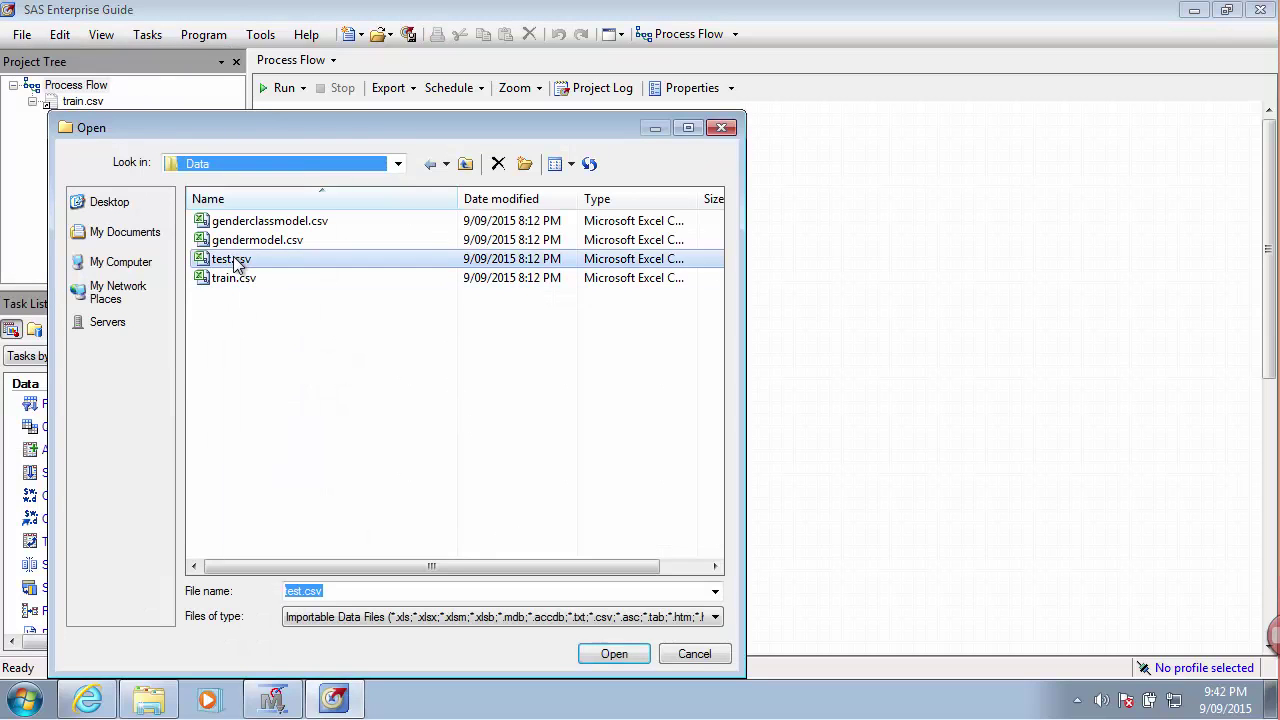
pyautogui.click(614, 655)
pyautogui.click(715, 594)
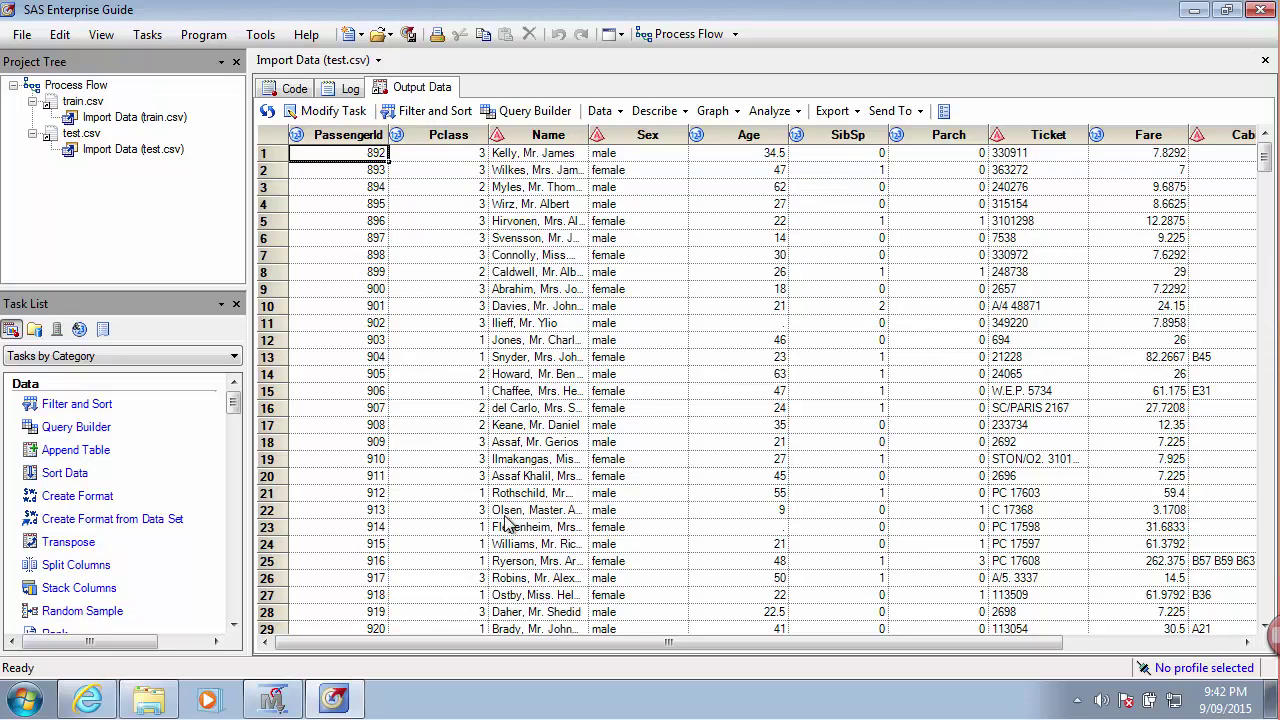
pyautogui.doubleClick(95, 103)
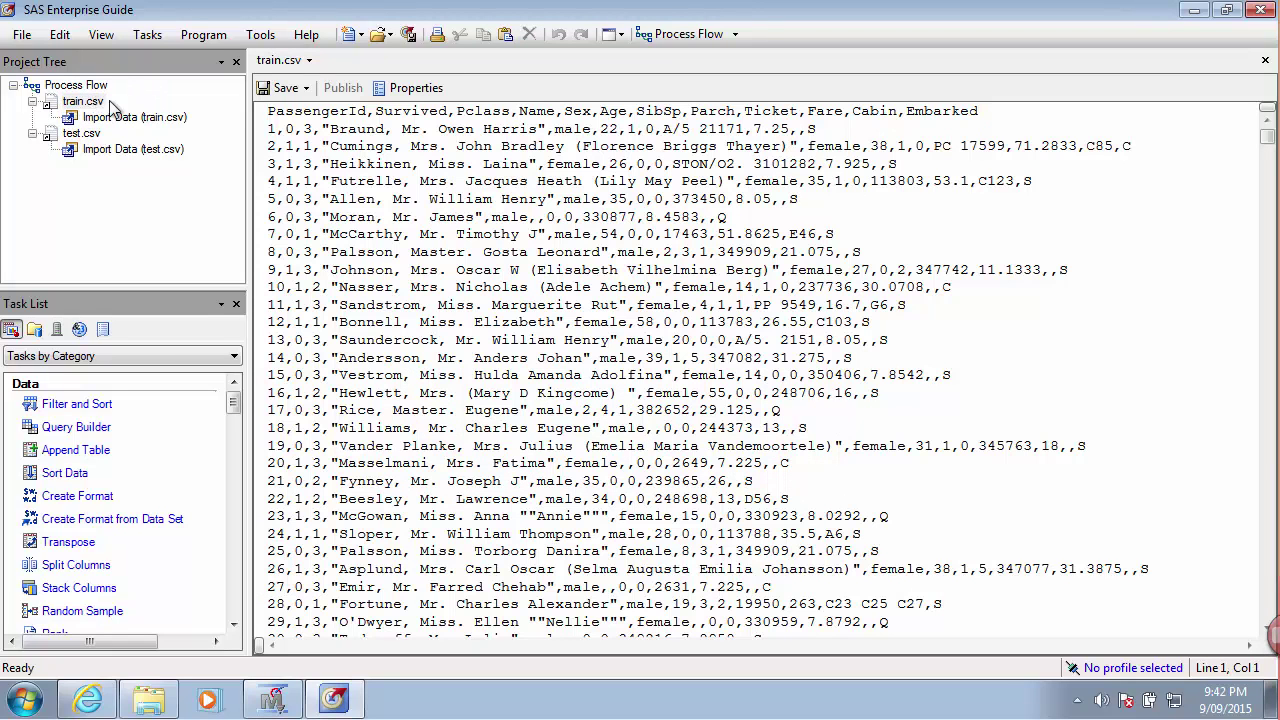
pyautogui.doubleClick(106, 116)
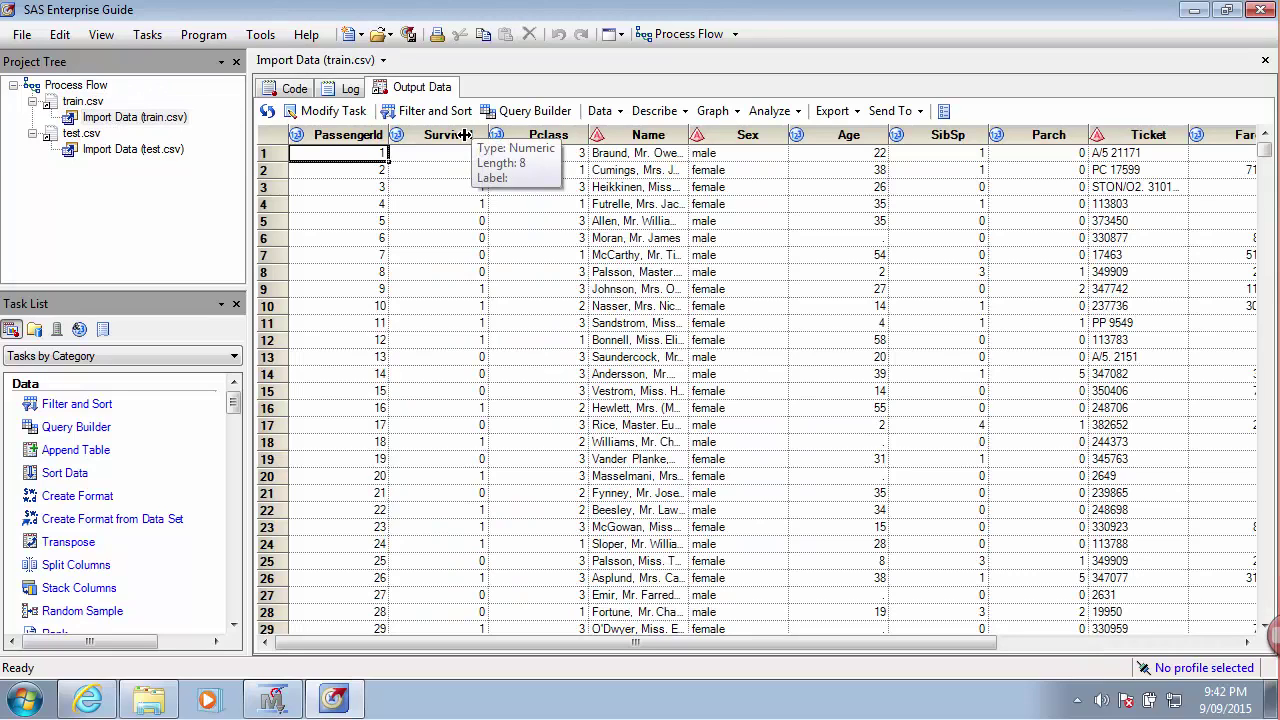
pyautogui.click(460, 134)
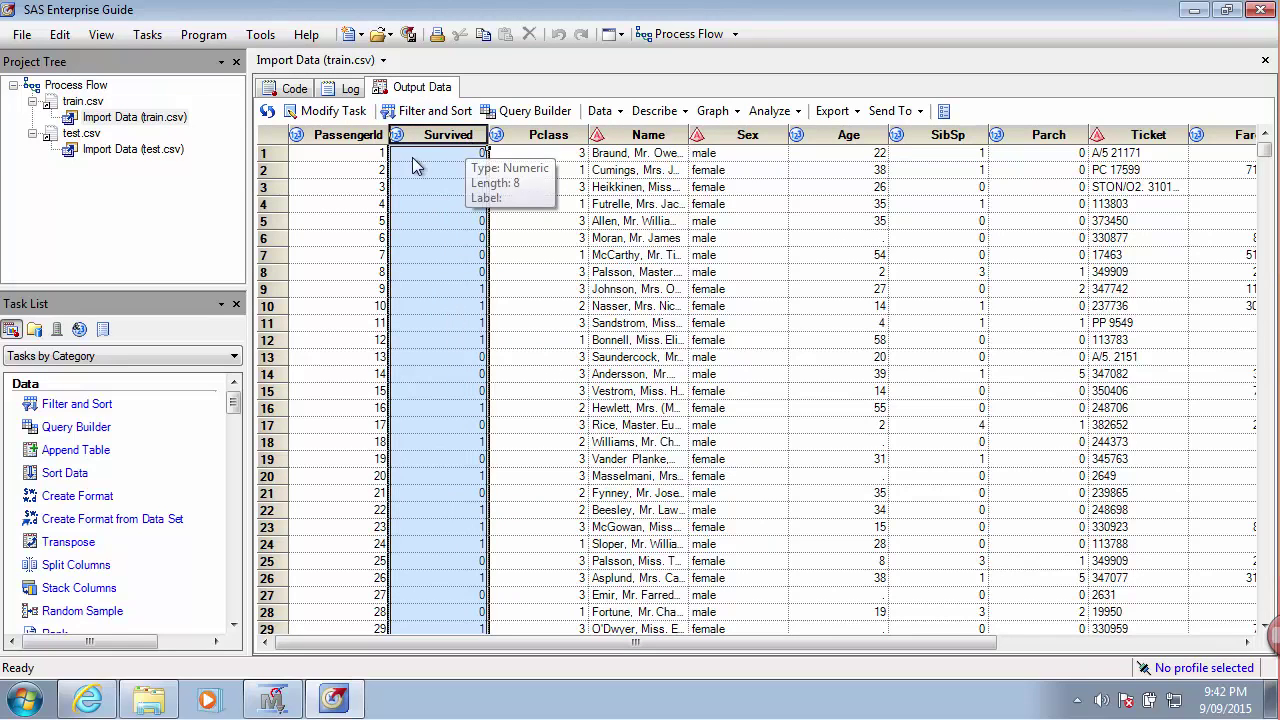
pyautogui.doubleClick(116, 150)
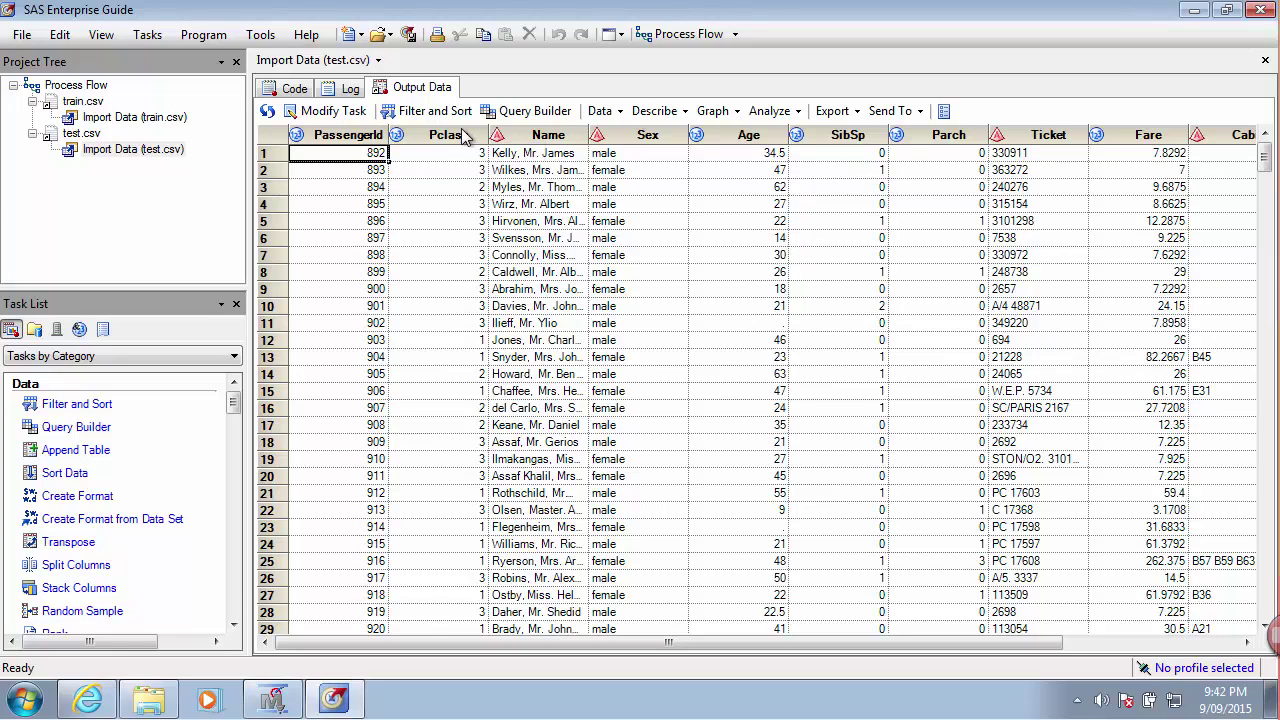
# - Save the project as Titanic in the My Documents\Titanic folder
pyautogui.click(20, 36)
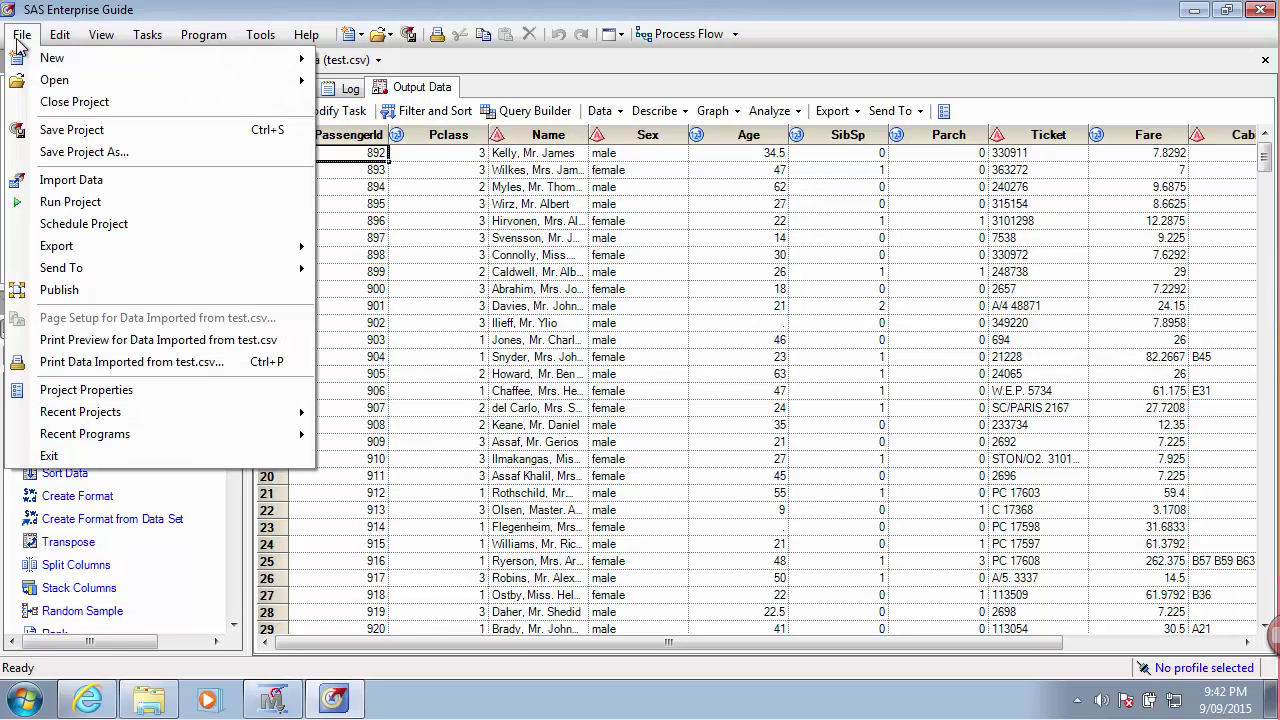
pyautogui.click(66, 131)
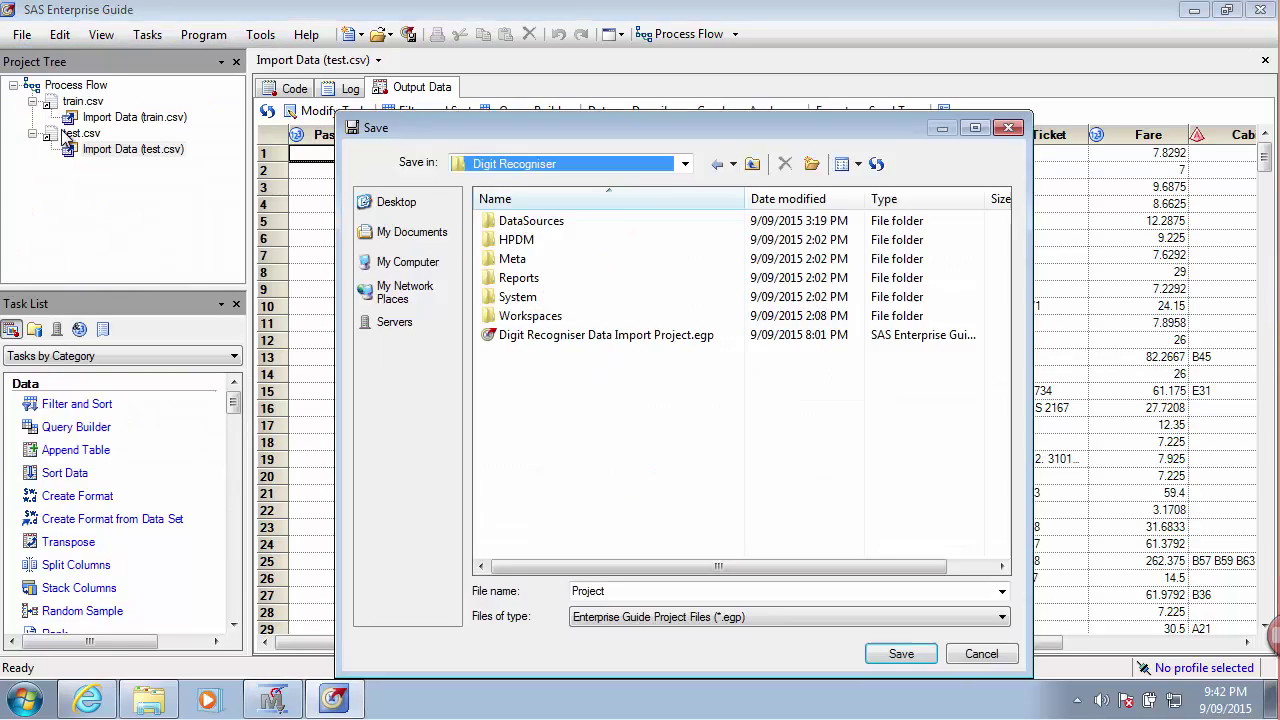
pyautogui.click(752, 164)
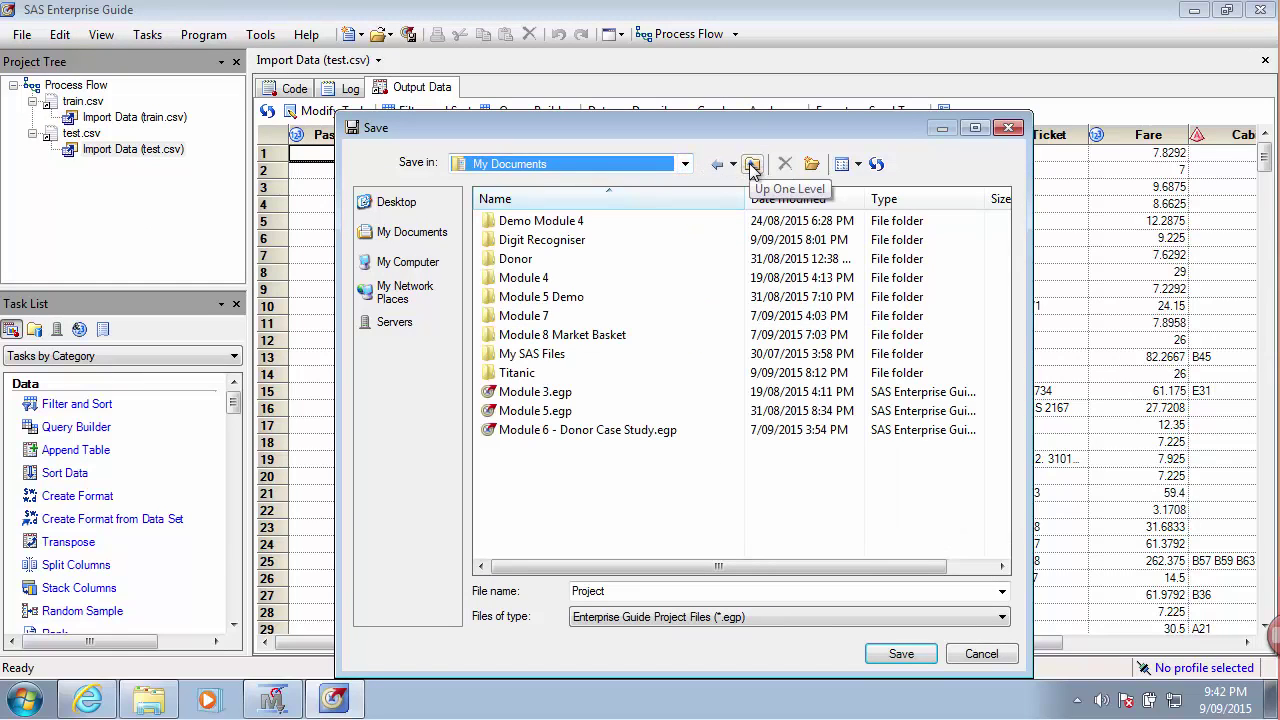
pyautogui.doubleClick(524, 375)
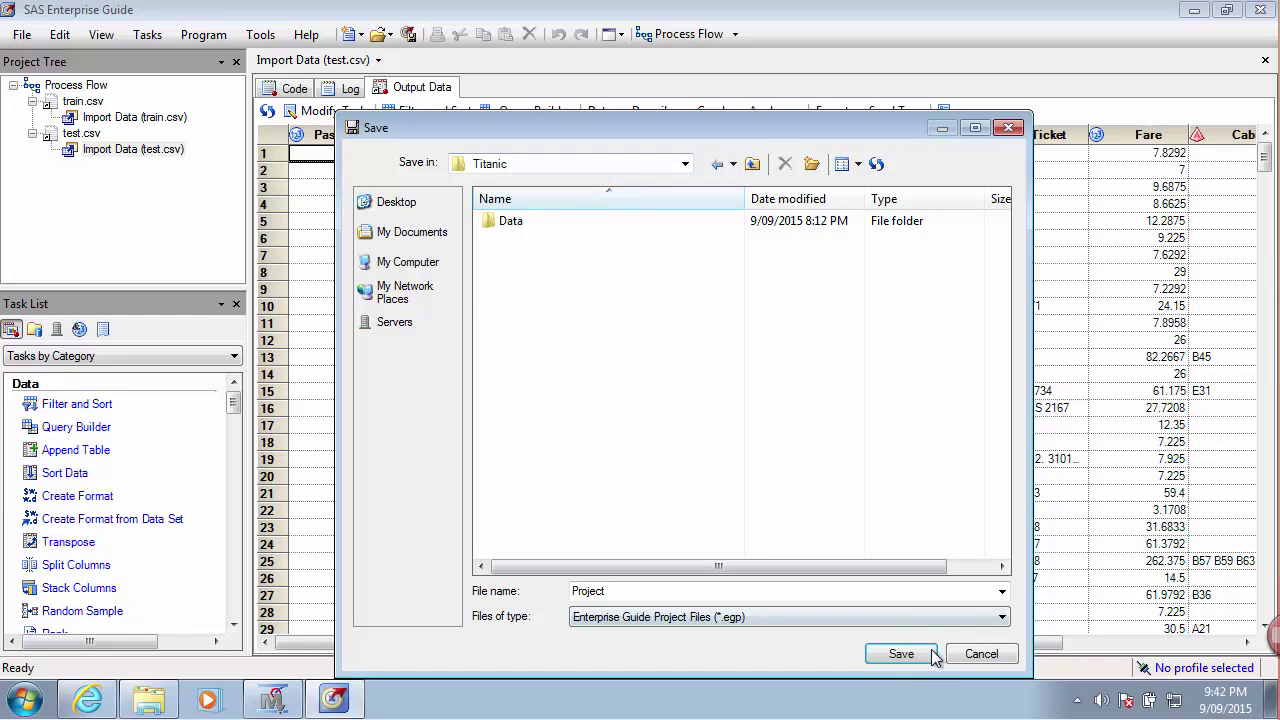
pyautogui.click(809, 597)
pyautogui.write('Titanic')
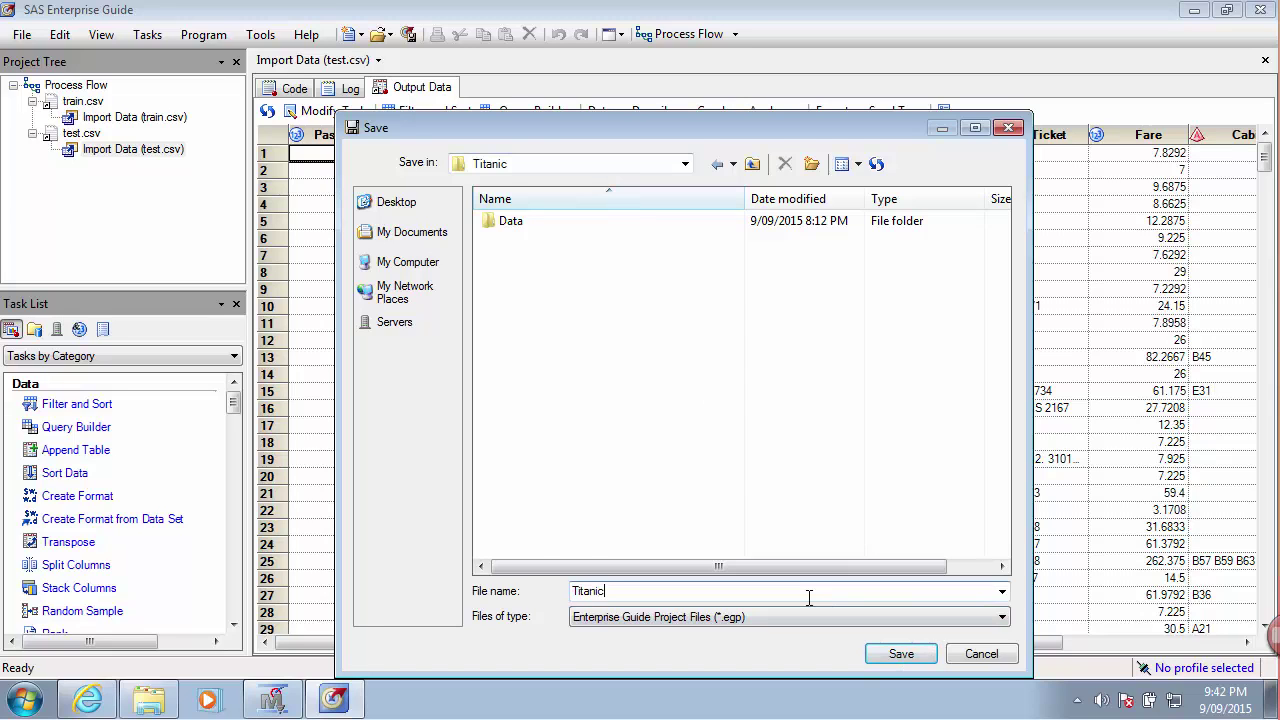
pyautogui.press('Return')
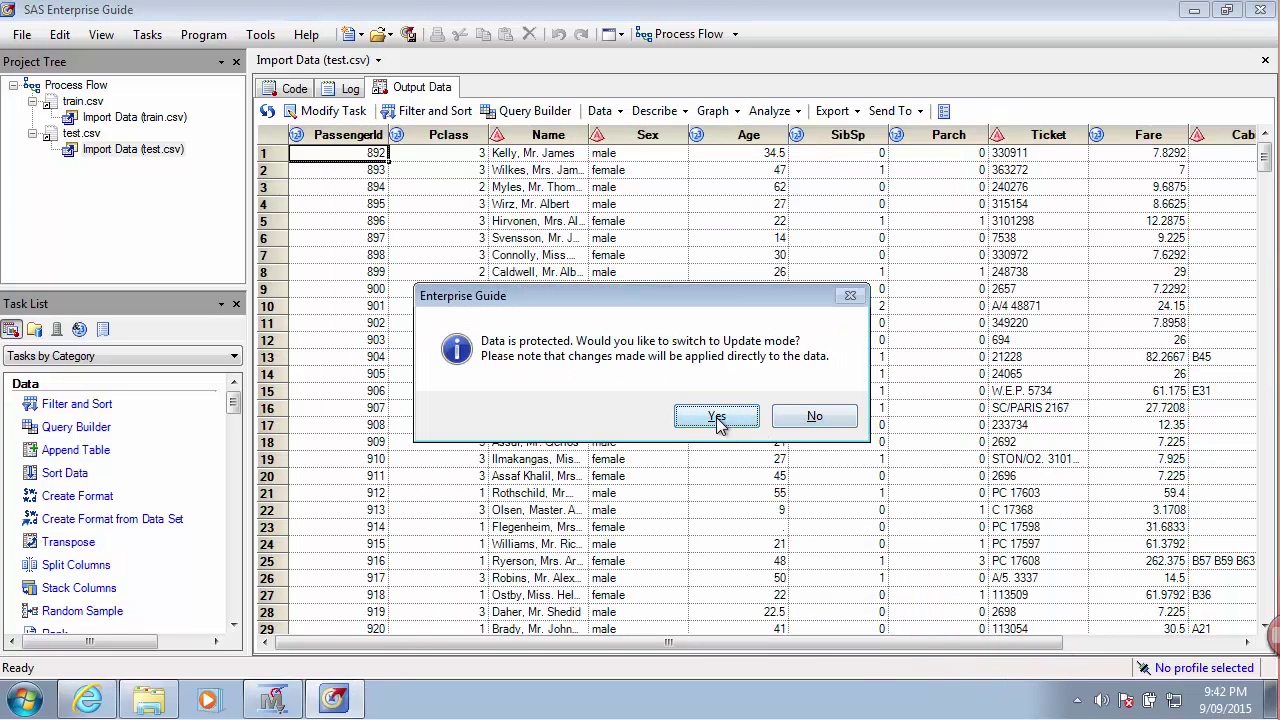
# - Decline update mode, minimise Enterprise Guide and bring up Enterprise Miner's Digit Recogniser project
pyautogui.click(806, 418)
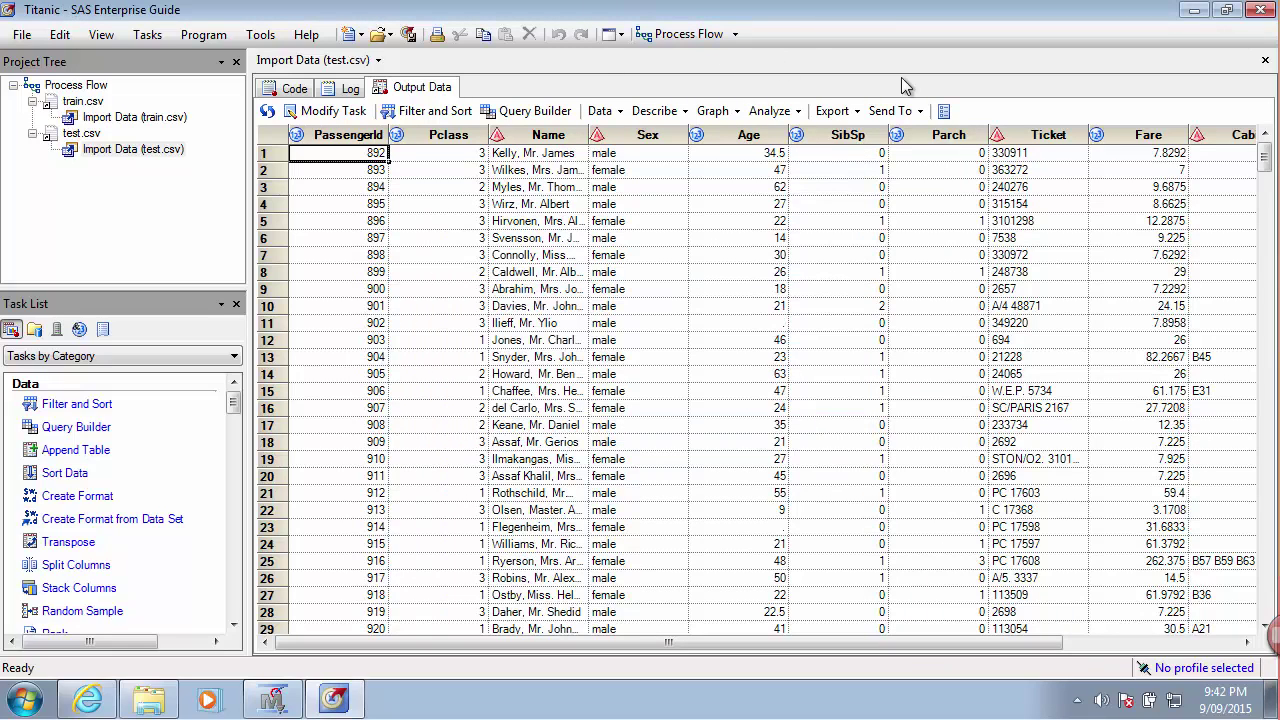
pyautogui.click(1194, 10)
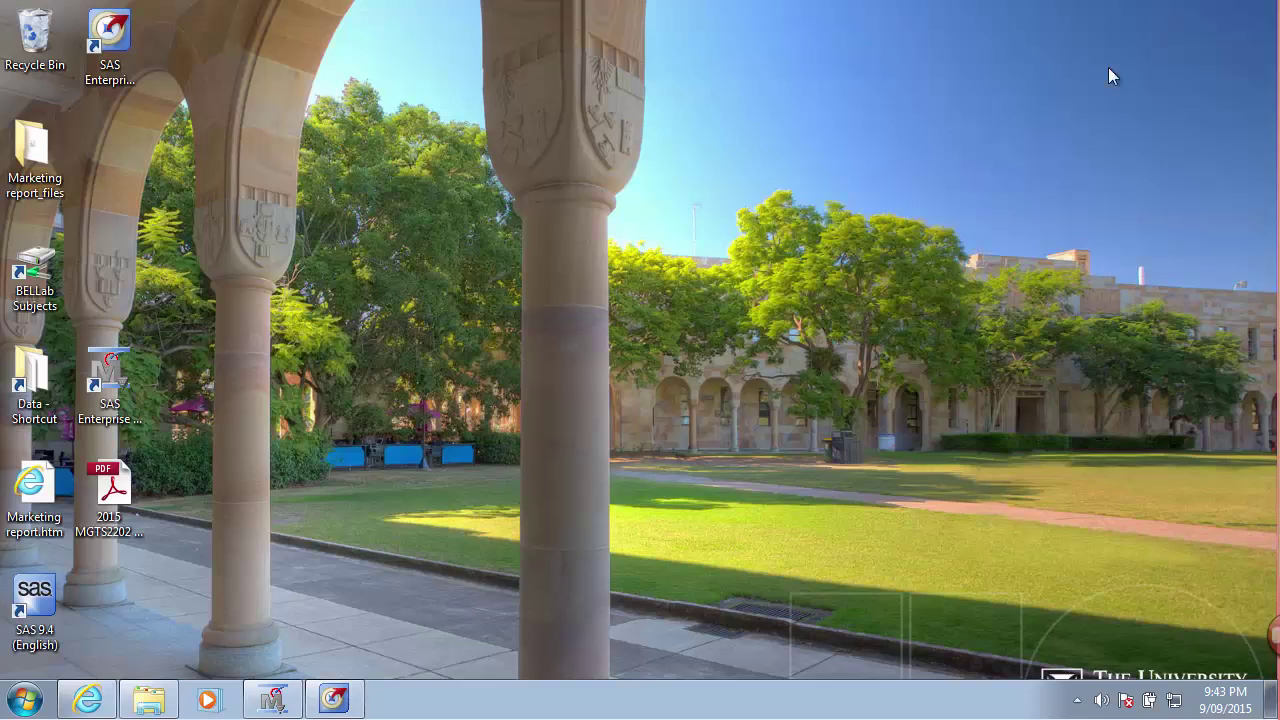
pyautogui.click(276, 700)
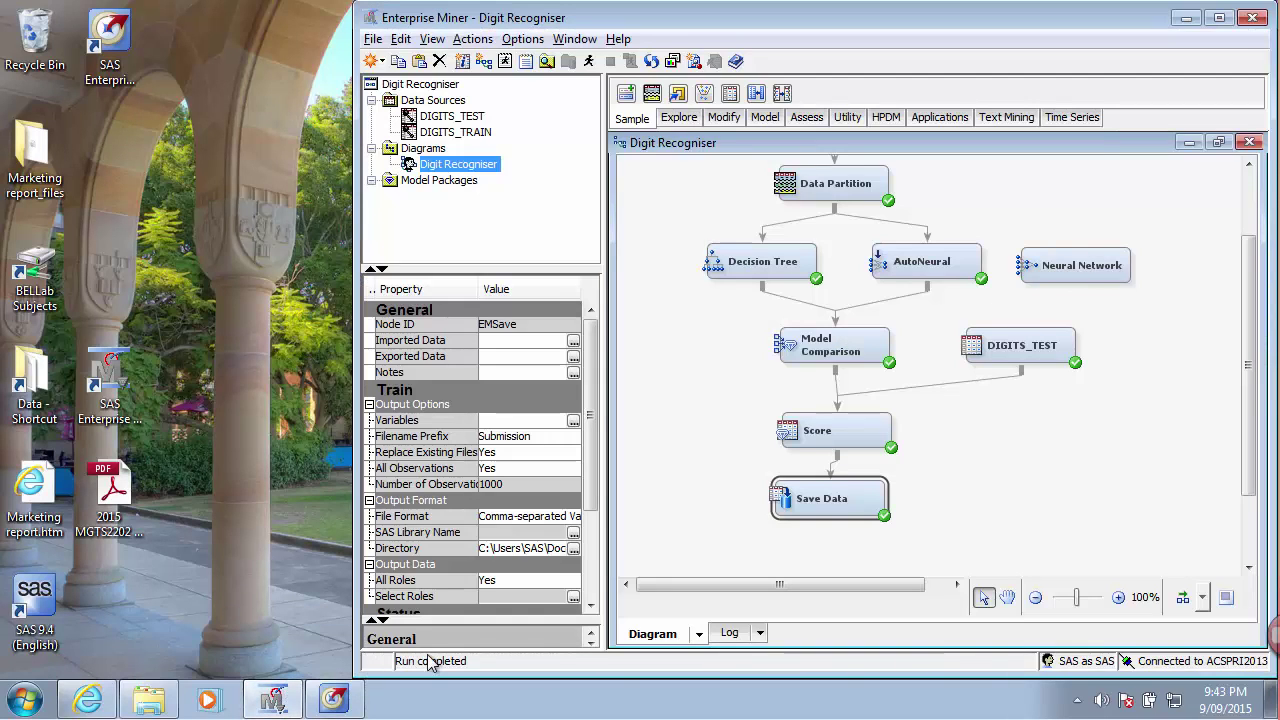